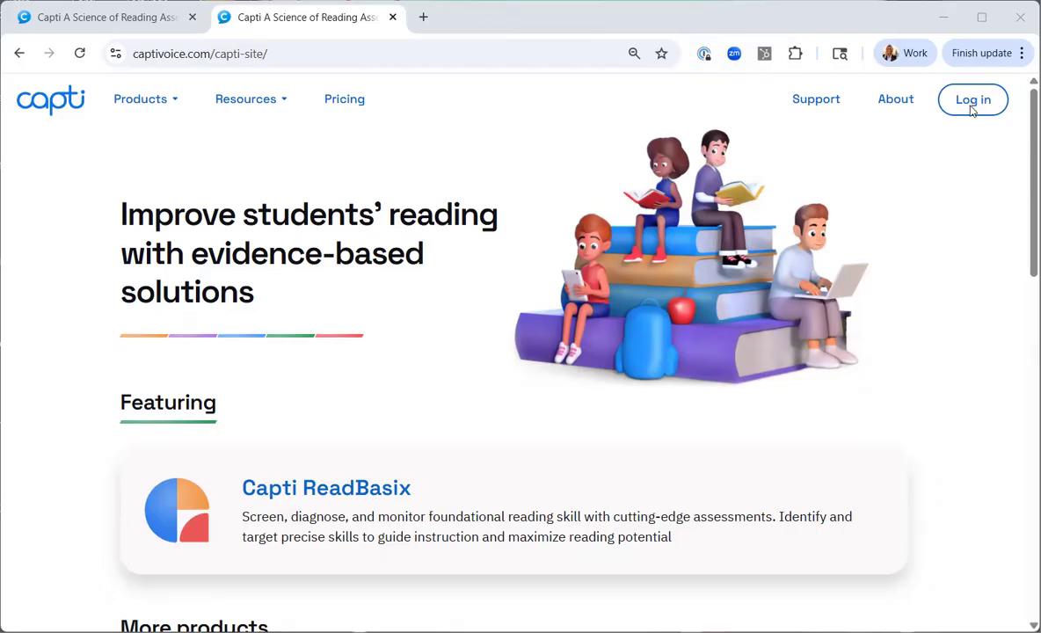
Log in to the teacher account by entering the account password, and dismiss the offer to save the login.
click(971, 109)
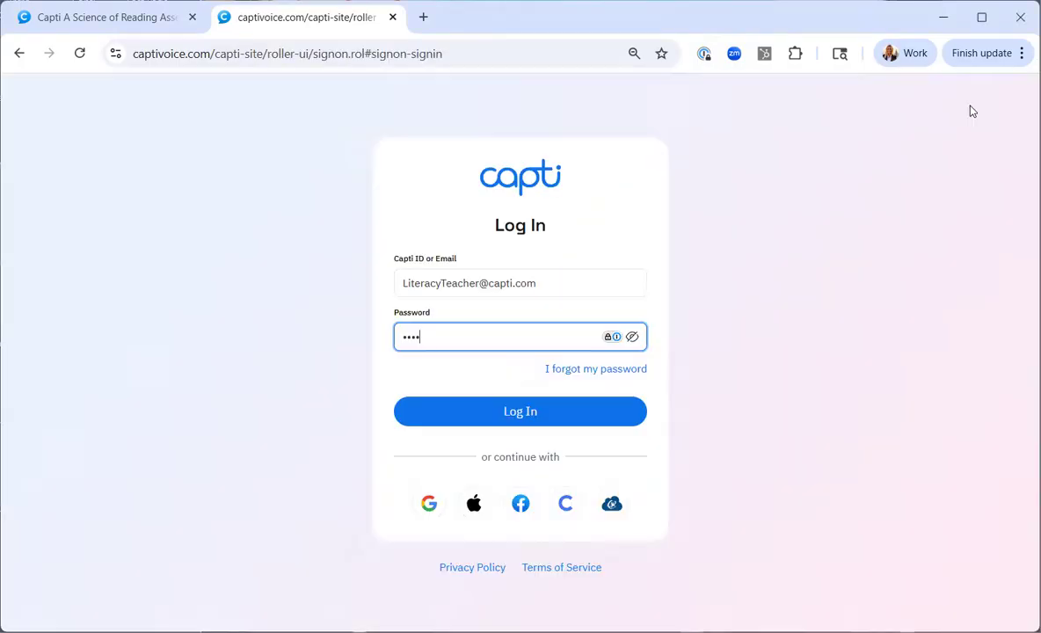
text(•••)
key(Return)
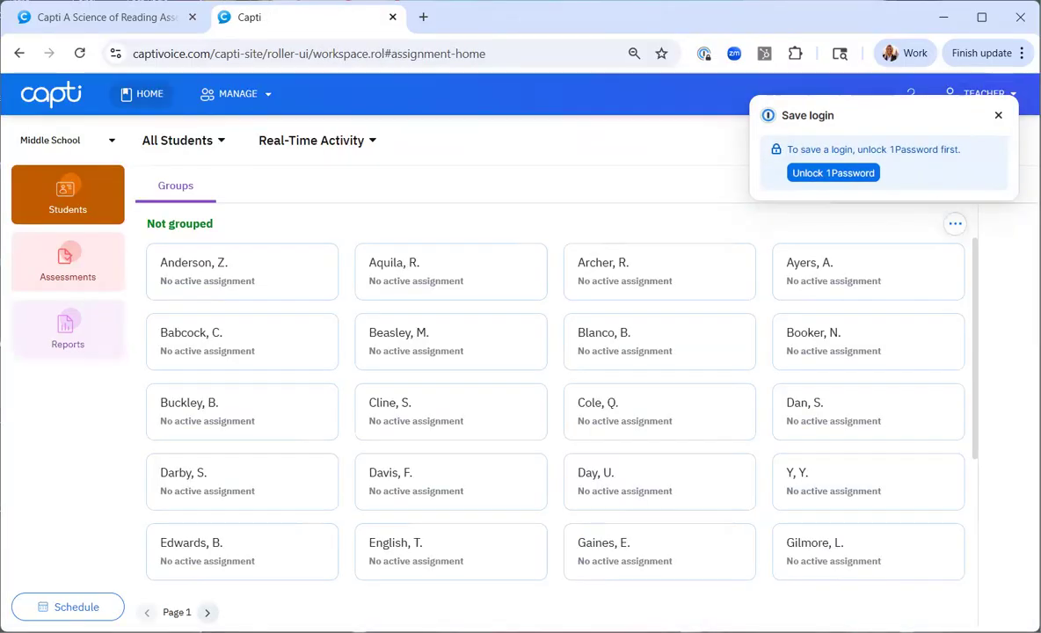
click(998, 115)
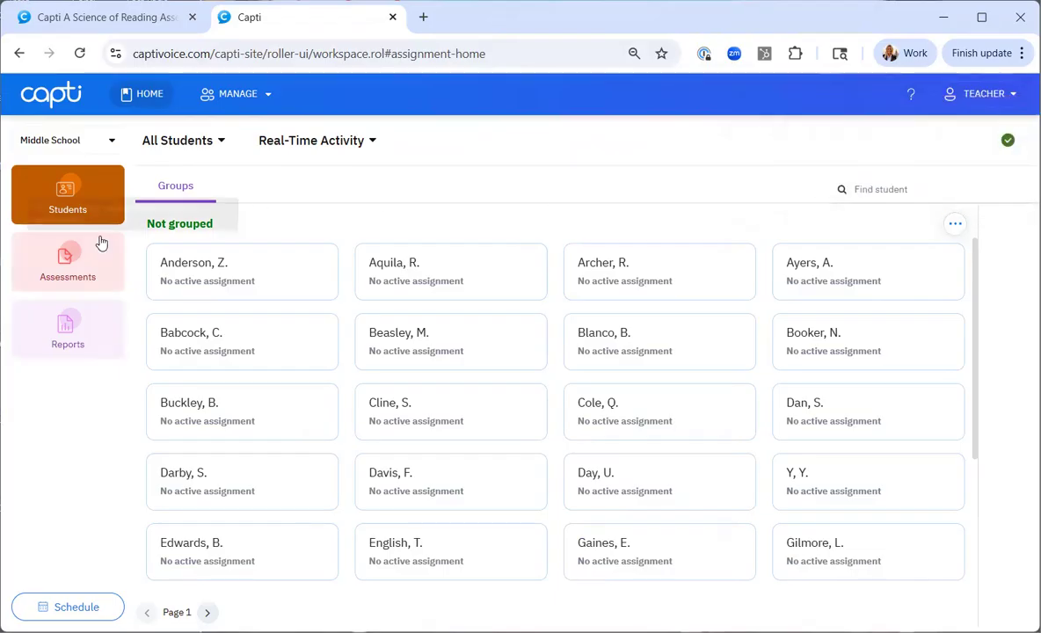
Start a new ReadBasix assessment and set its proctor-friendly name to the teacher's surname followed by "BoY 2025 Part I".
click(78, 263)
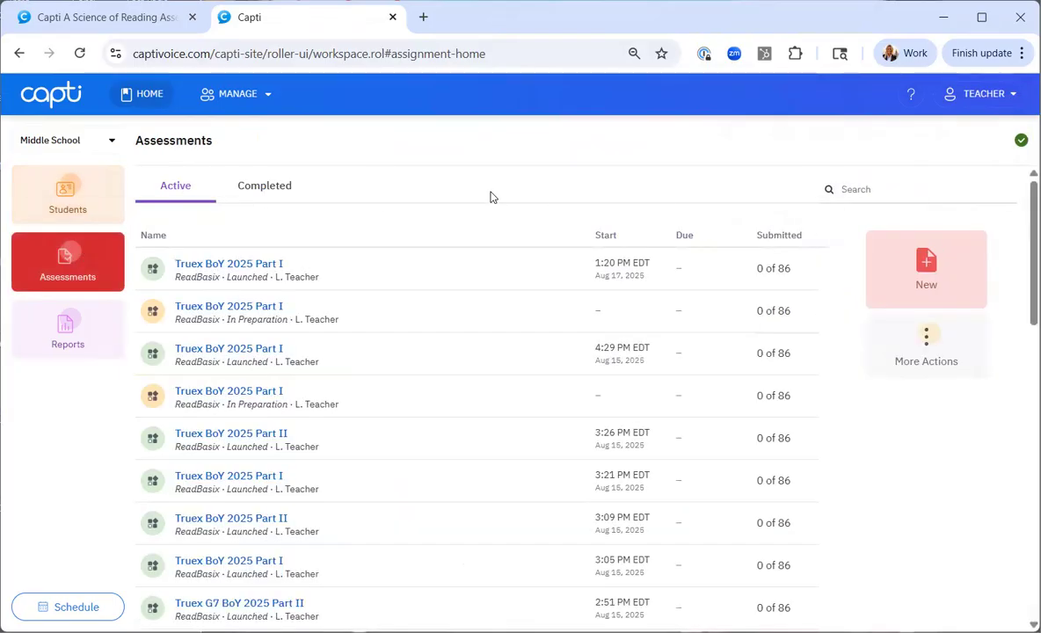
click(926, 264)
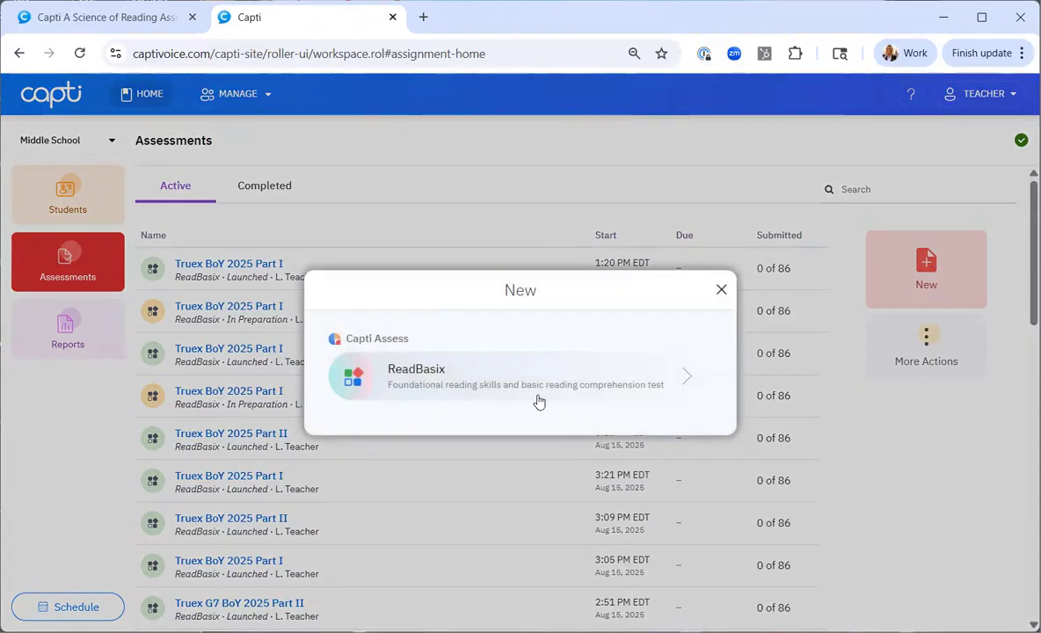
click(499, 379)
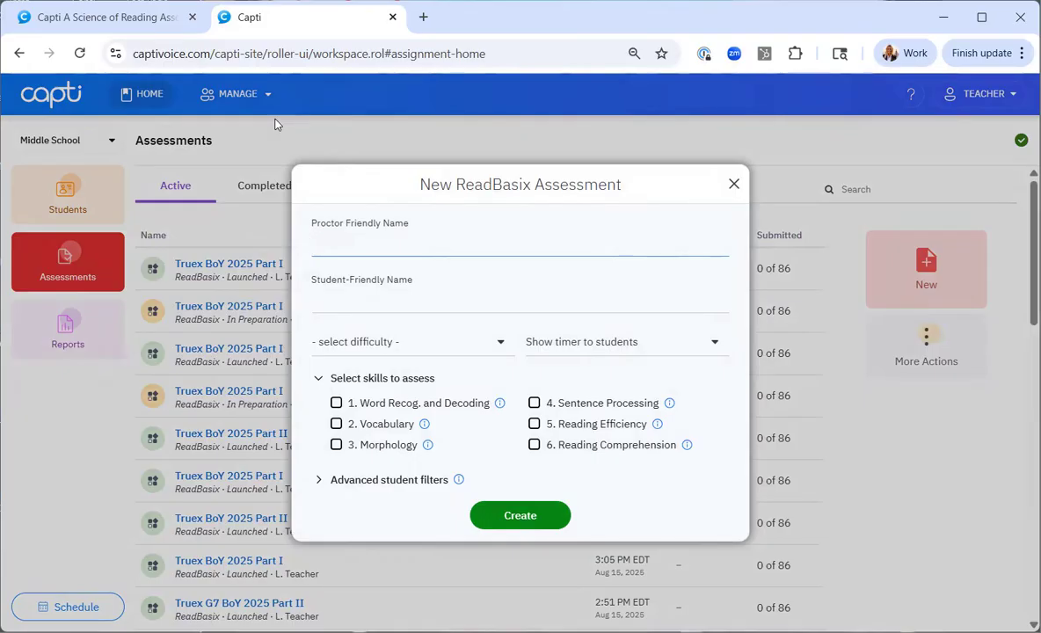
text(Truex BoY 2025 )
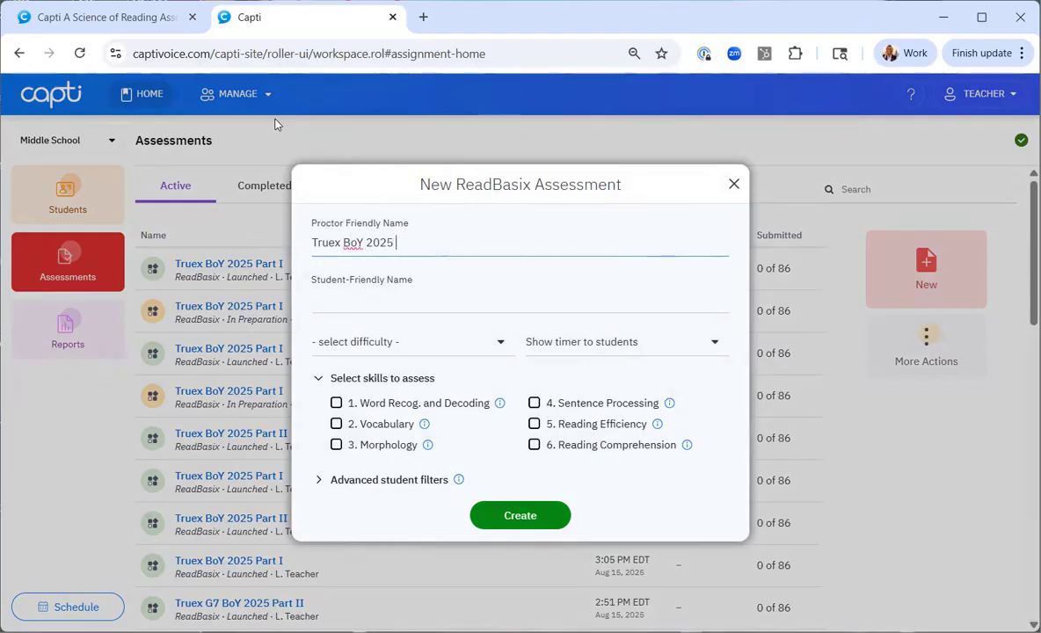
text(Part I)
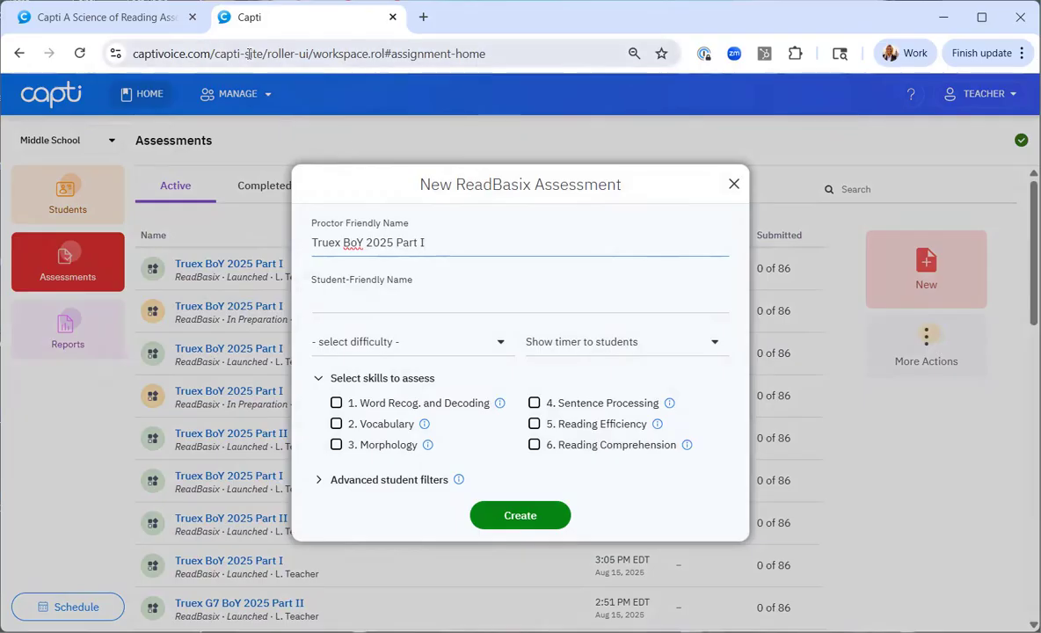
Set the student-friendly name to the teacher's title and surname followed by "G7 Fall Part I".
click(326, 302)
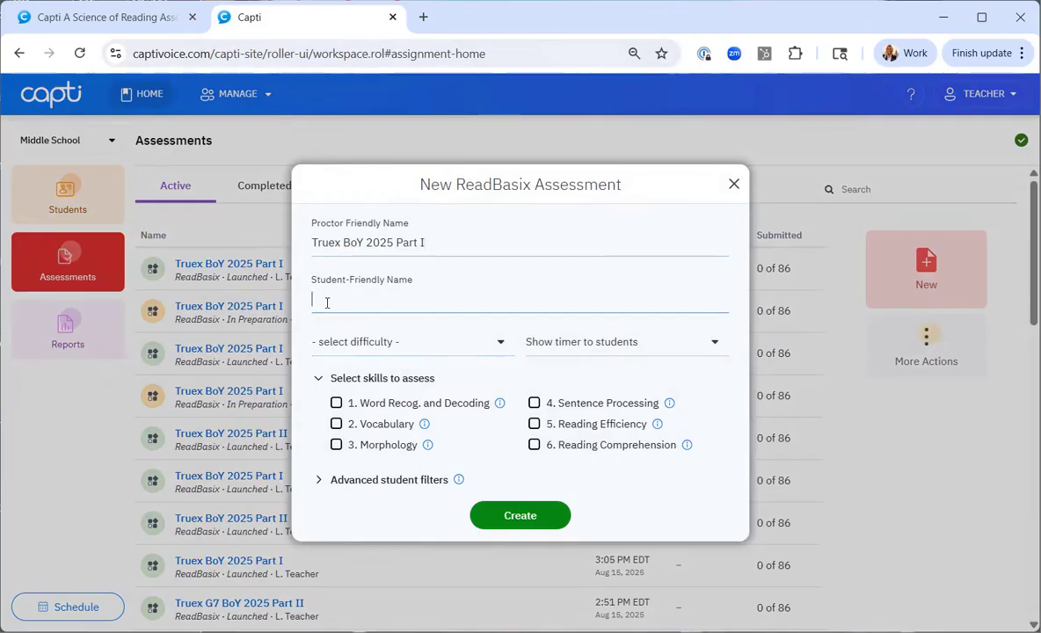
text(Ms Truex G7)
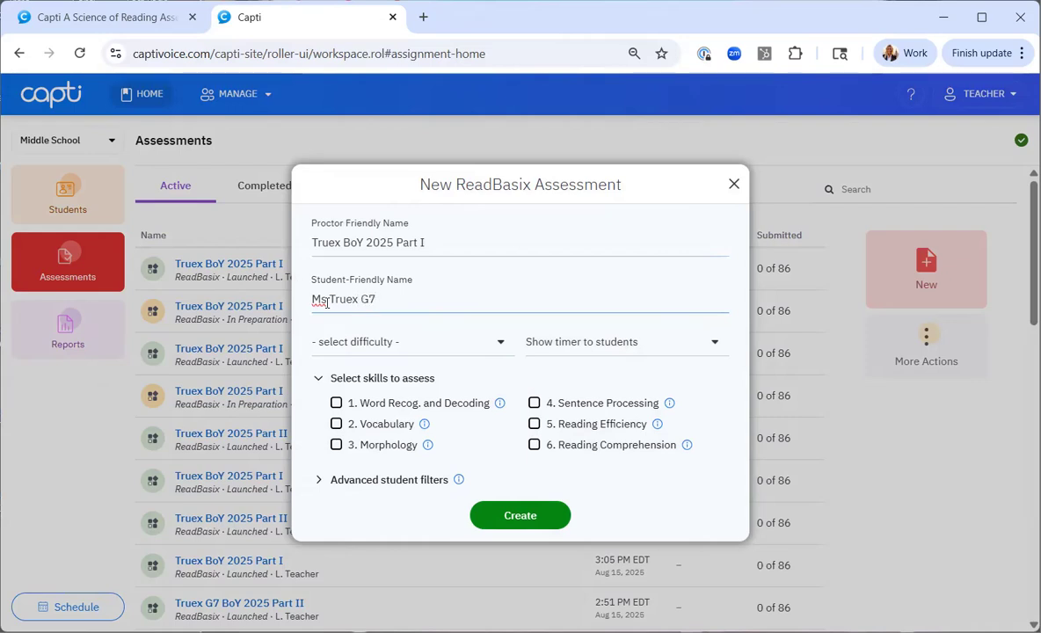
text( Fall Par)
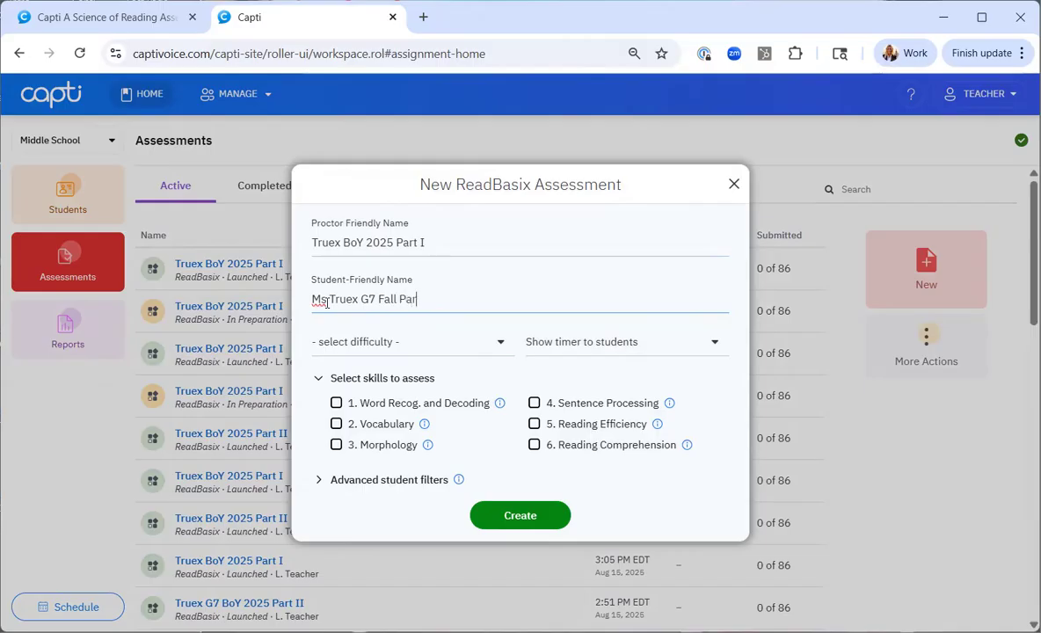
text(t I)
Set the assessment's difficulty to Level B and choose to show the timer to students.
click(499, 343)
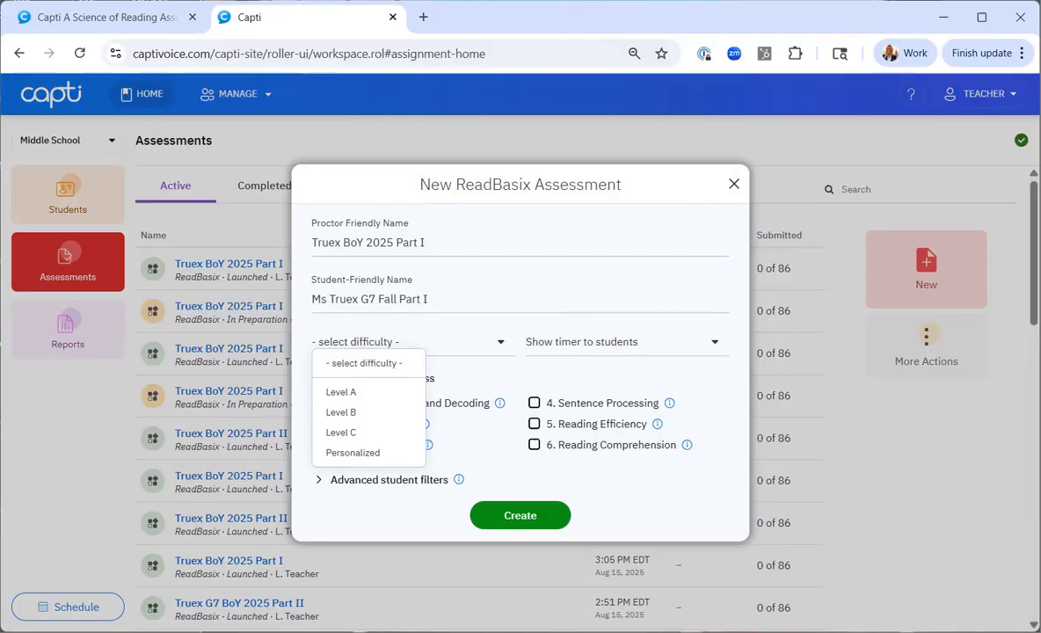
click(360, 415)
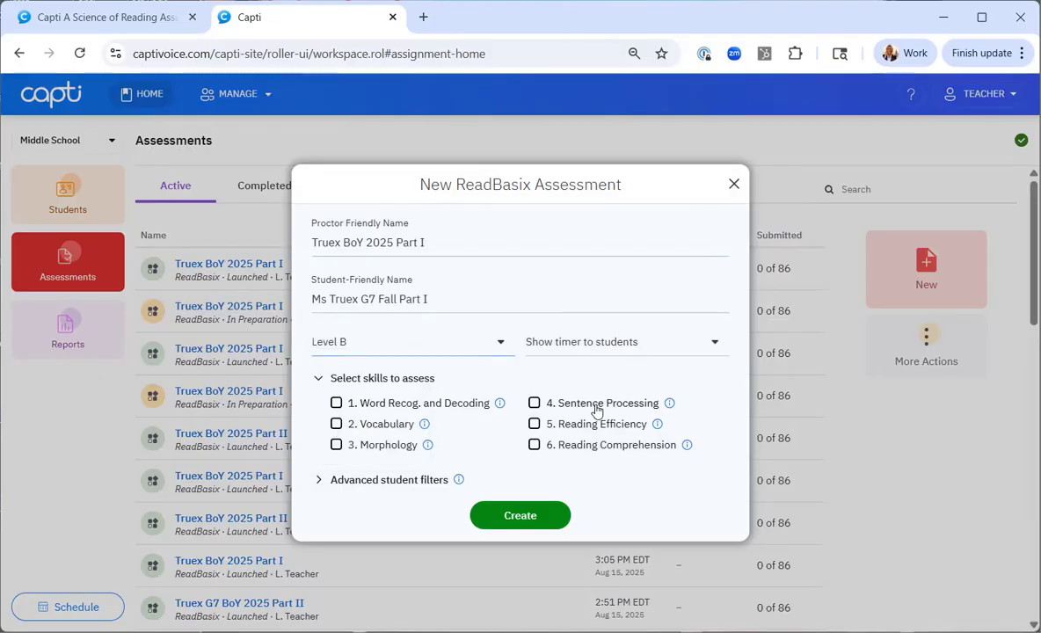
click(683, 345)
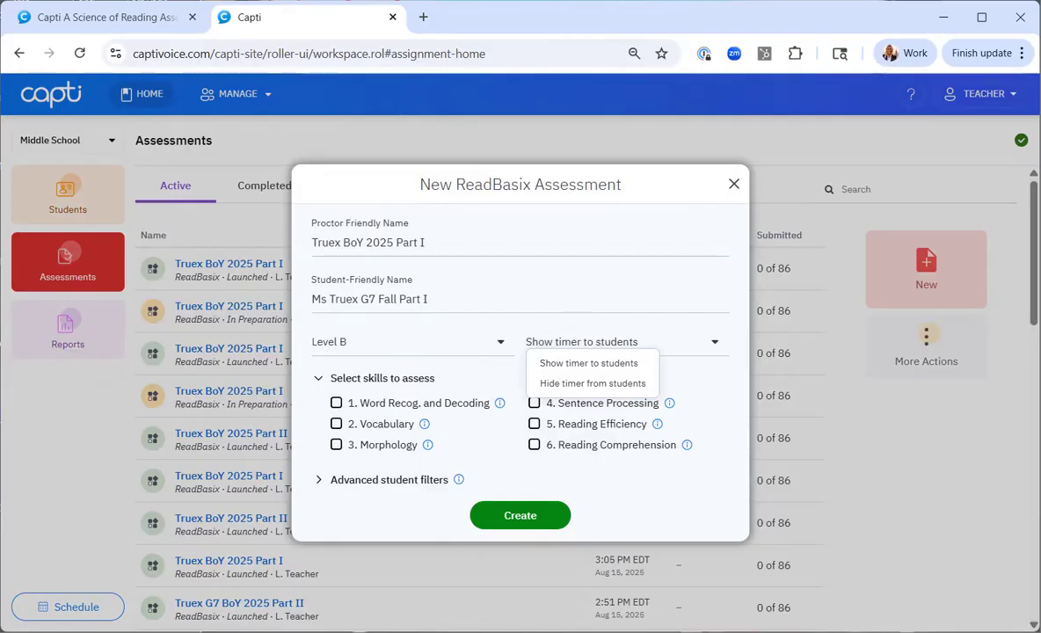
click(588, 363)
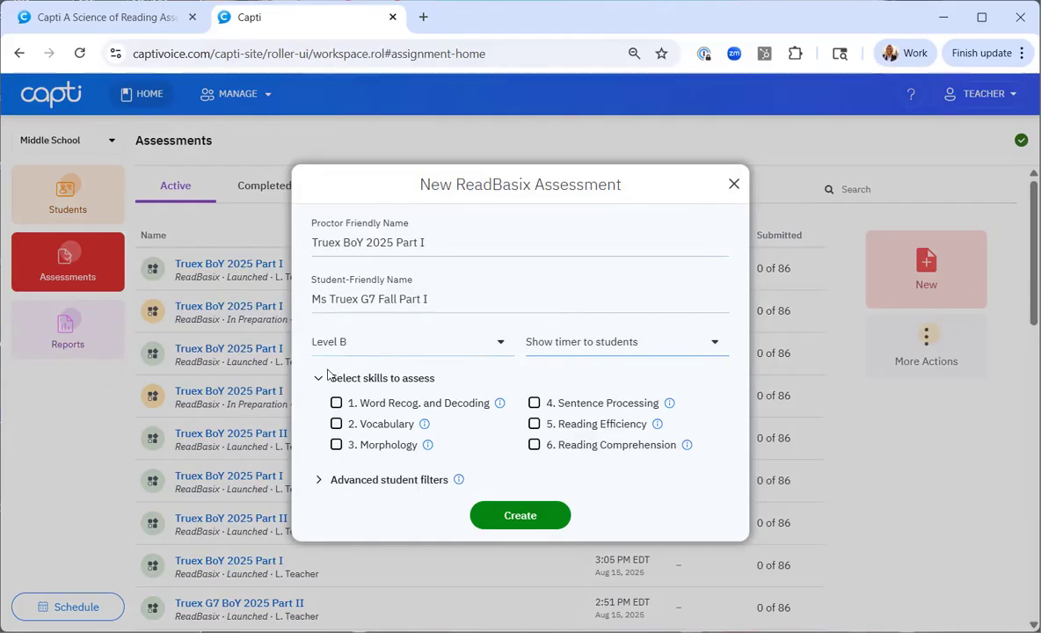
Select Word Recog. and Decoding, Vocabulary, Morphology and Sentence Processing as the skills to assess, and create the assessment.
click(336, 403)
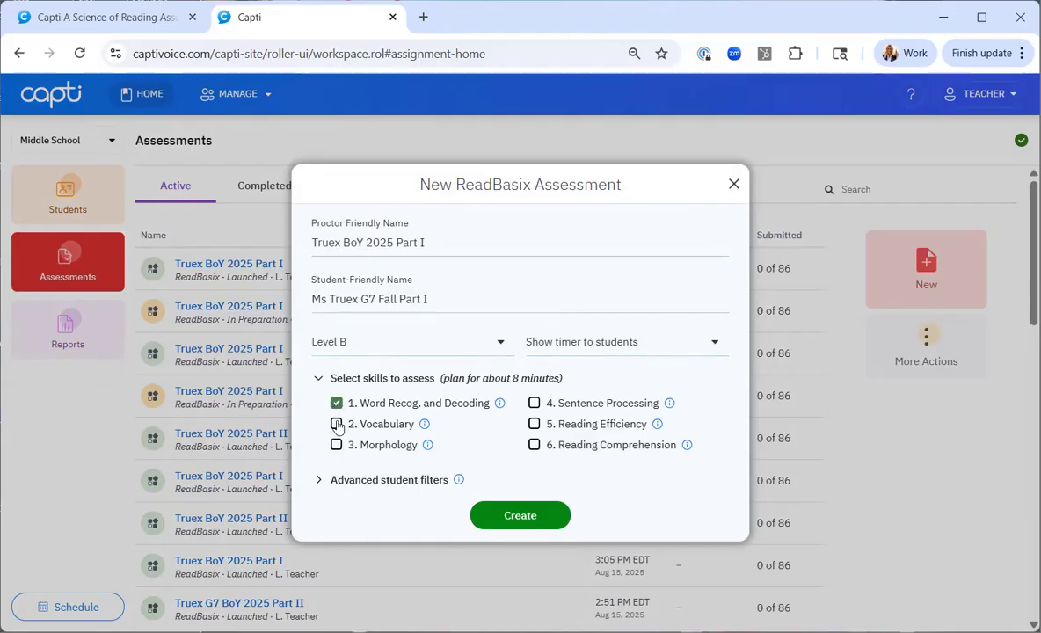
click(336, 424)
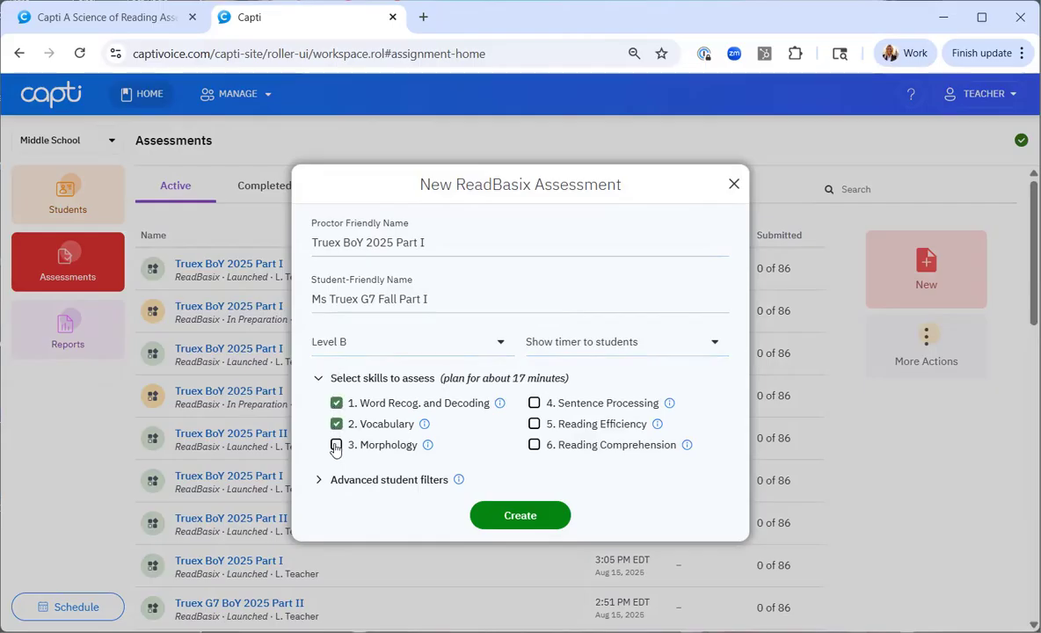
click(336, 446)
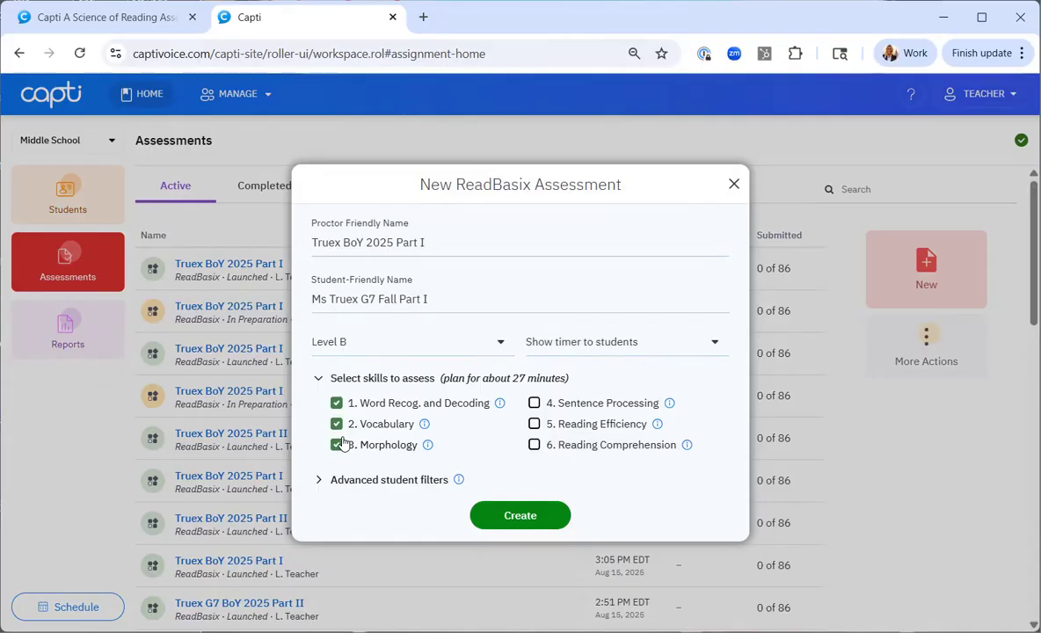
click(534, 404)
click(523, 516)
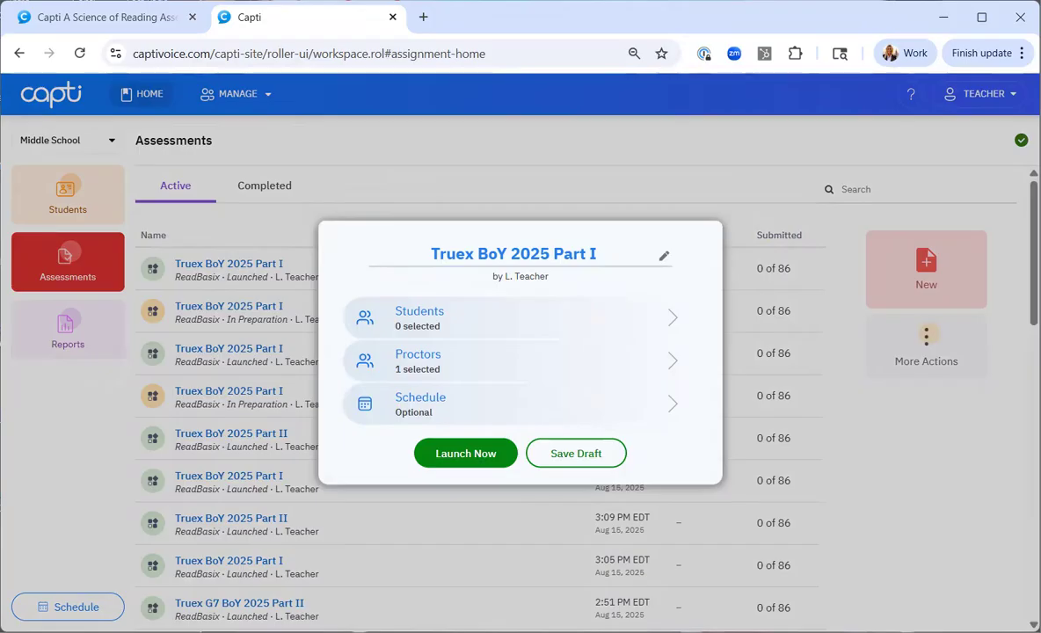
Open the assessment's student selection and review its class filter and the options for adding whole classes or grades.
click(440, 315)
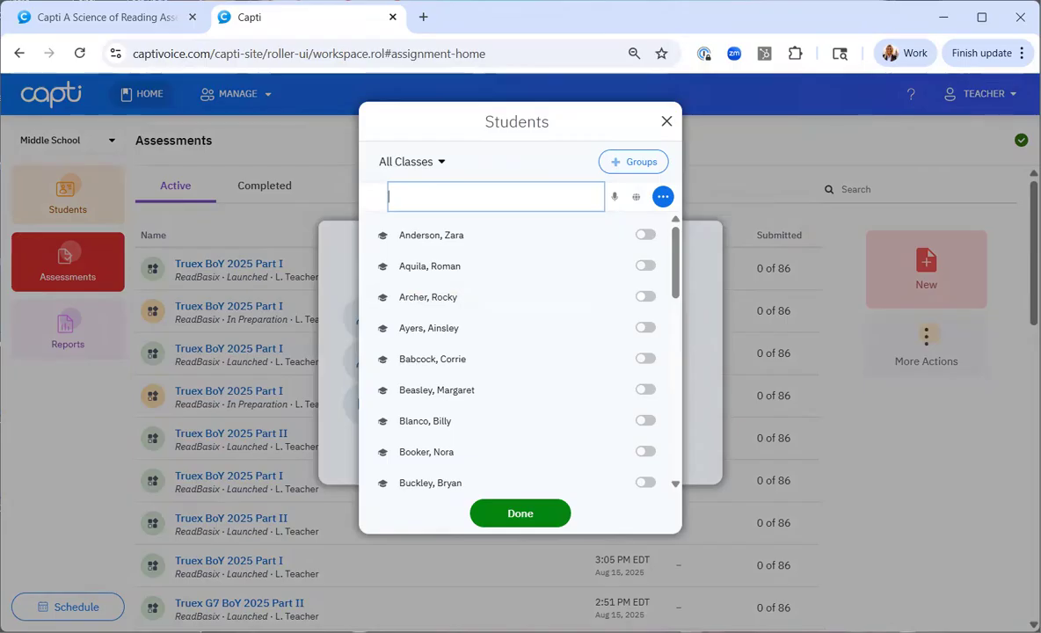
click(439, 160)
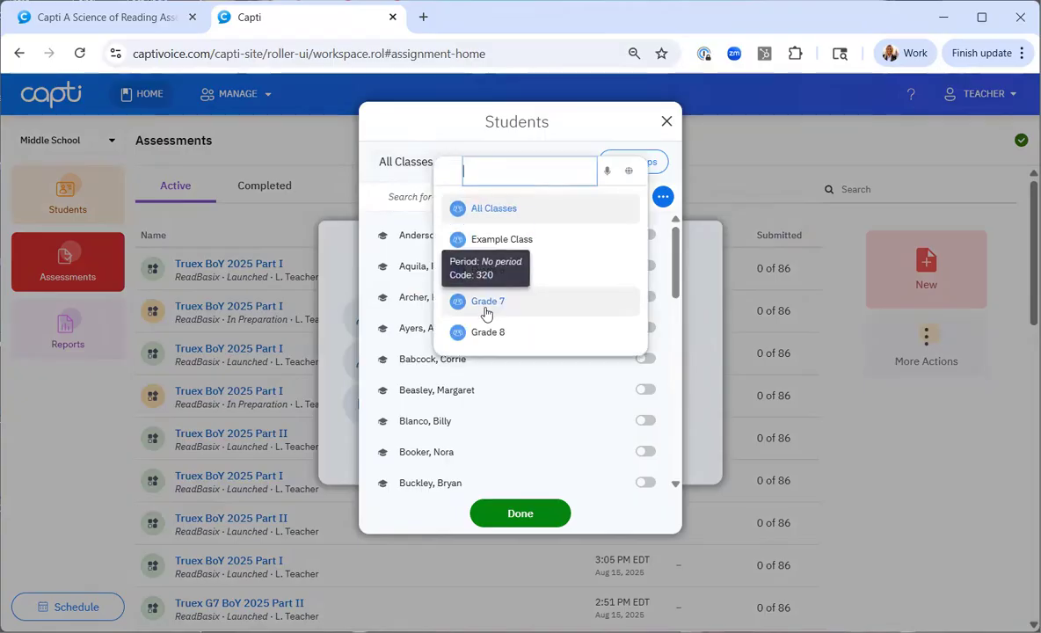
click(661, 162)
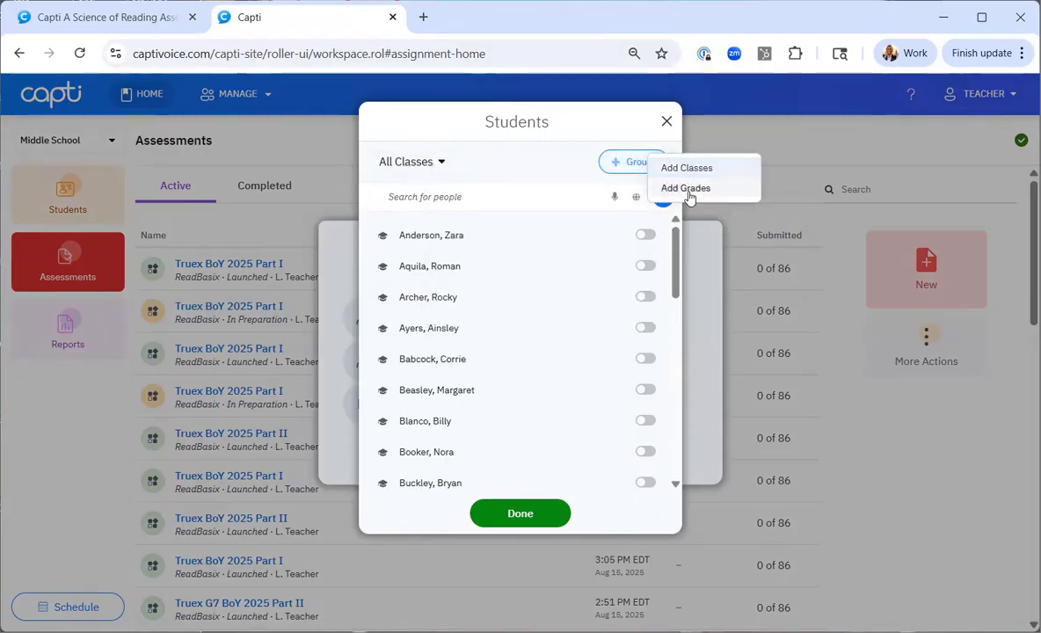
click(541, 151)
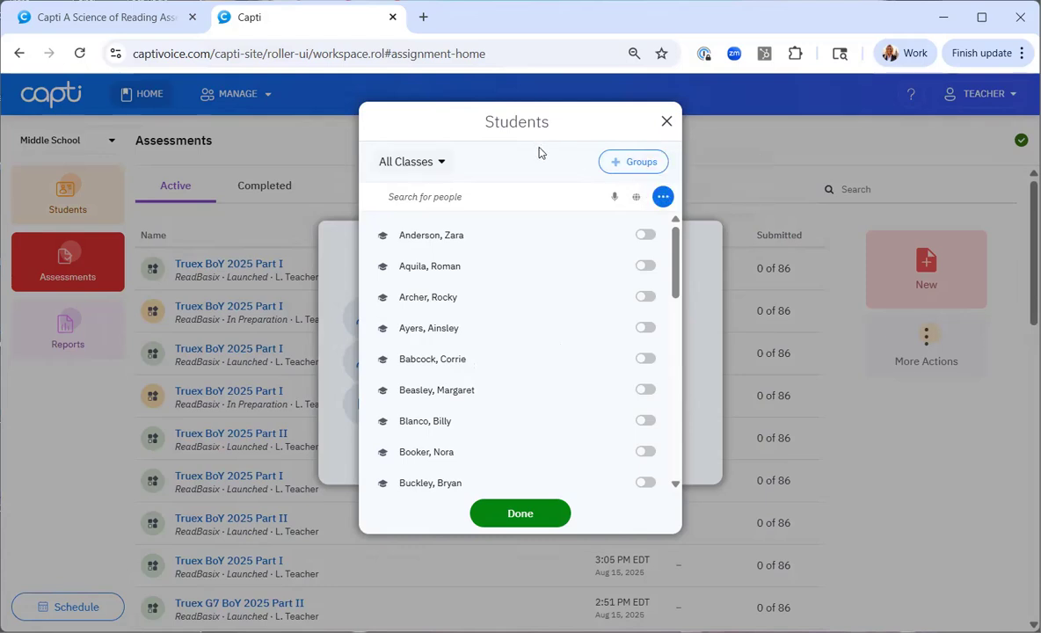
Add all listed students to the assessment and confirm the selection.
click(662, 197)
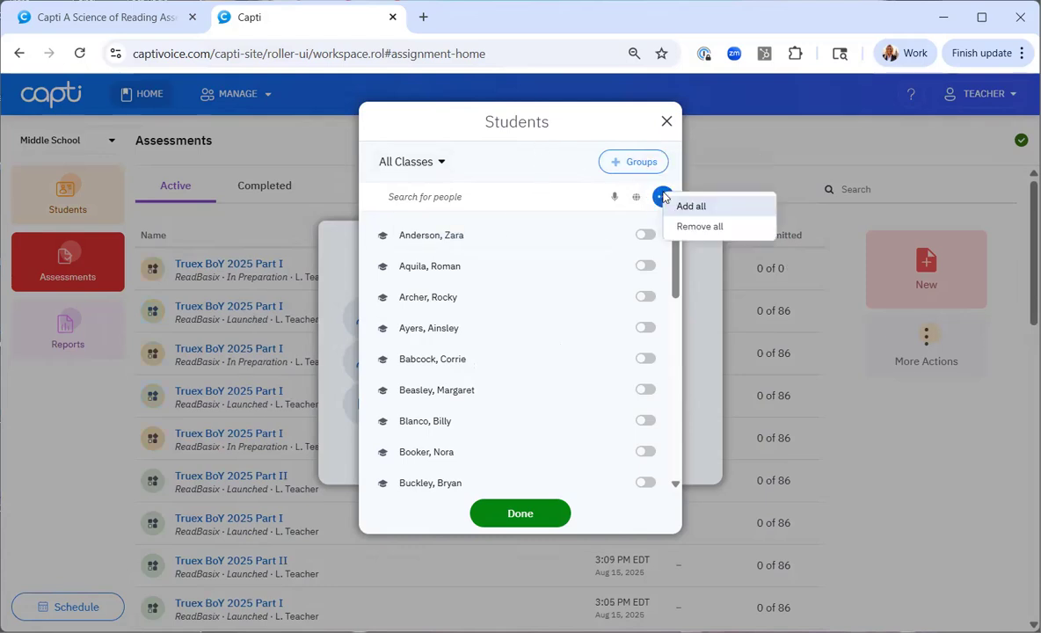
click(709, 206)
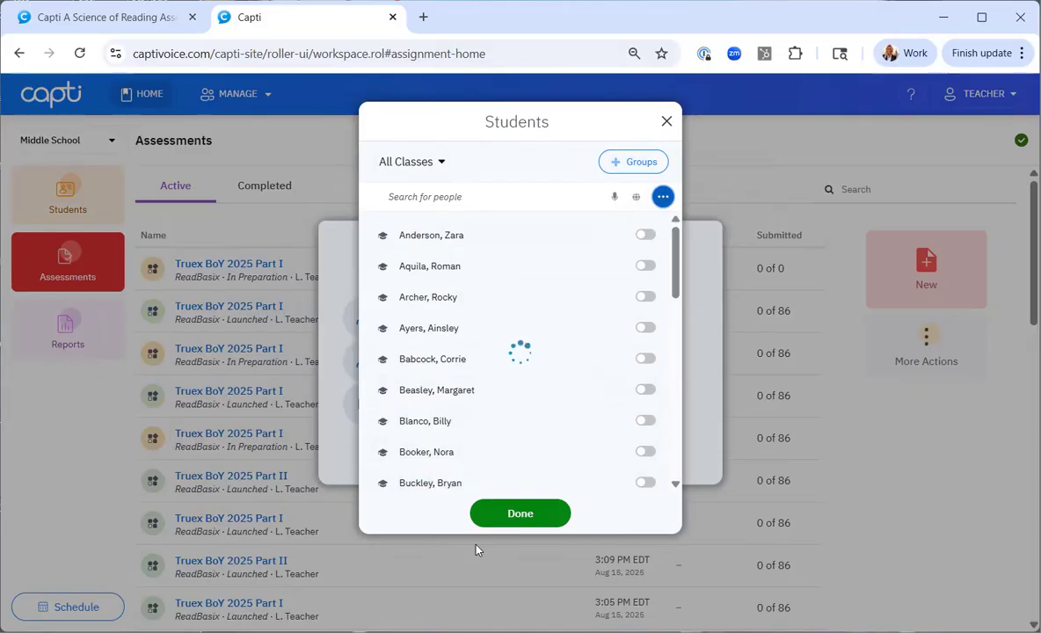
click(521, 516)
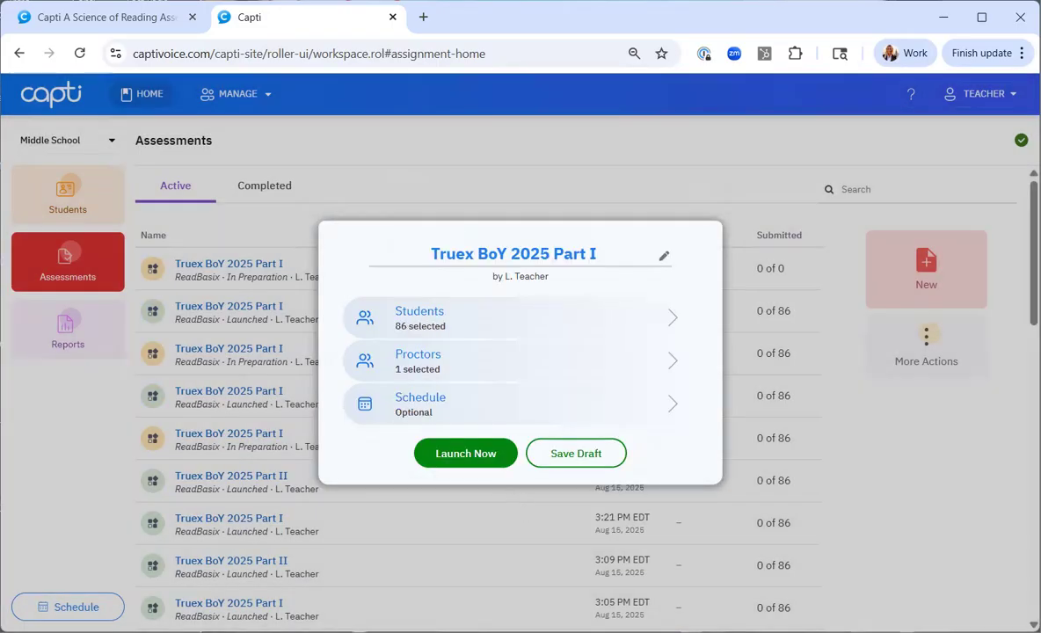
Review the assessment's proctor list and its Schedule for and Due on options, without saving any changes.
click(419, 361)
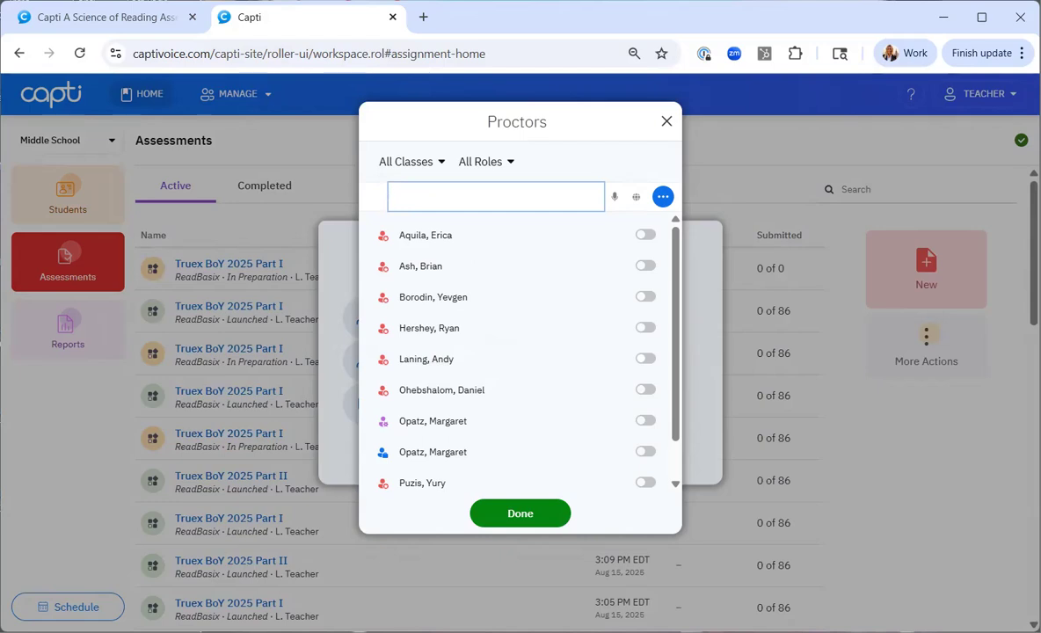
click(665, 121)
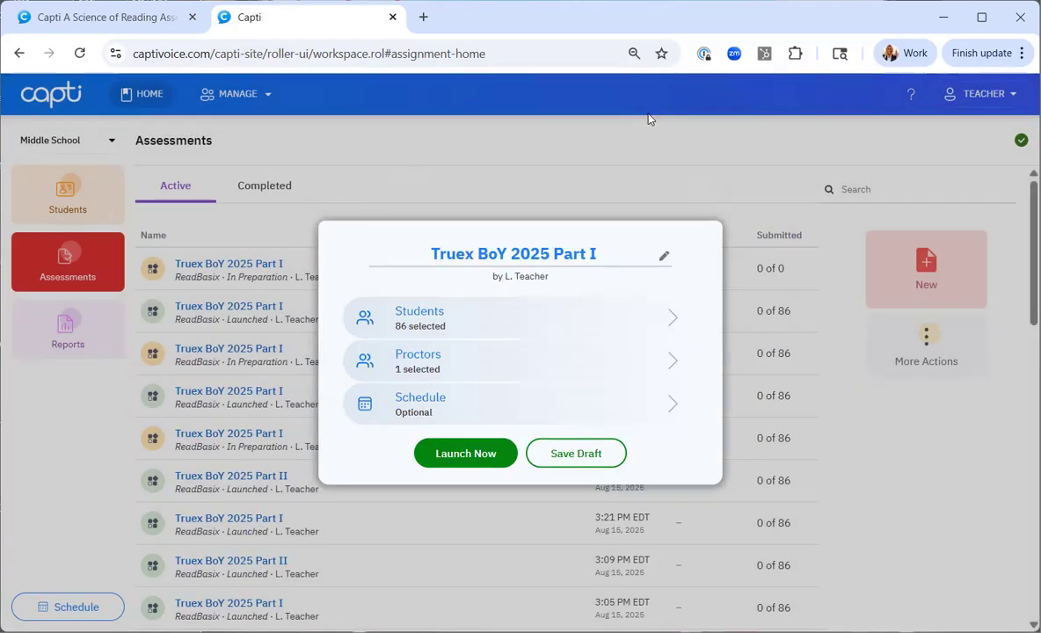
click(409, 398)
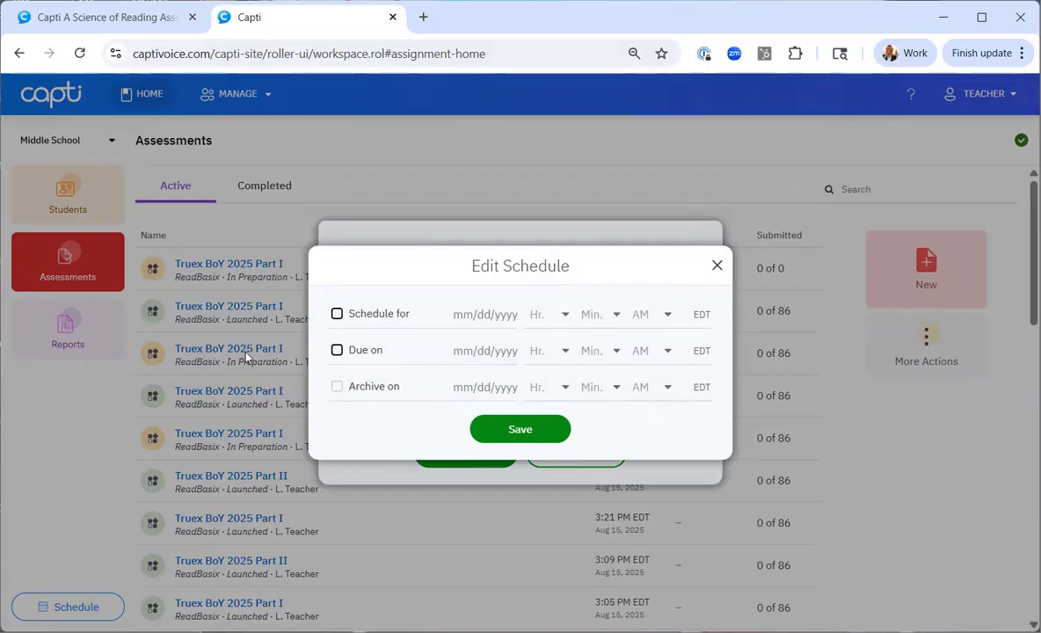
click(336, 315)
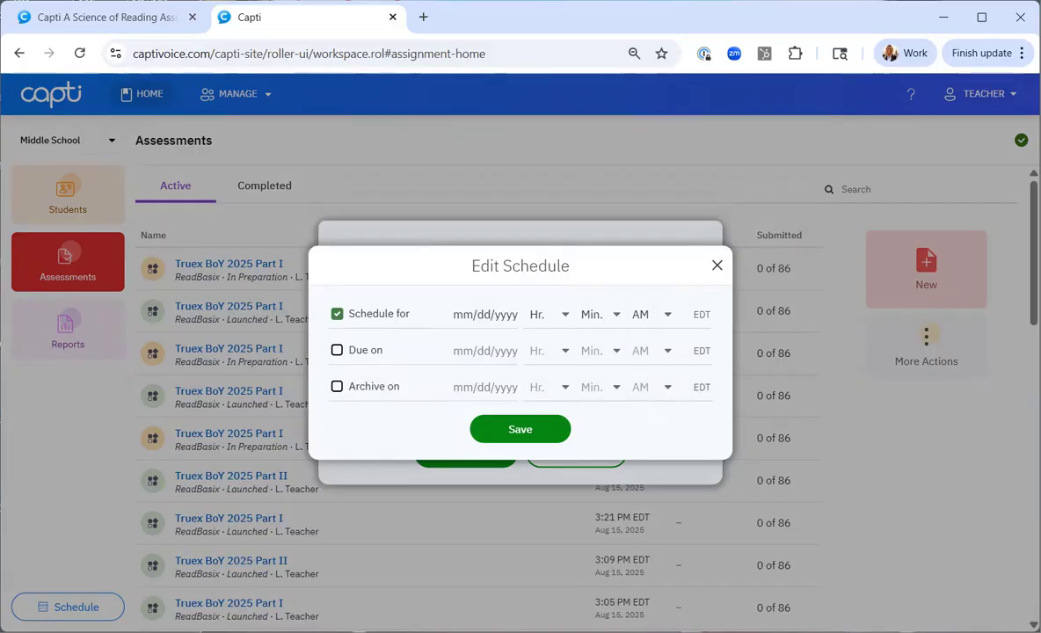
click(336, 350)
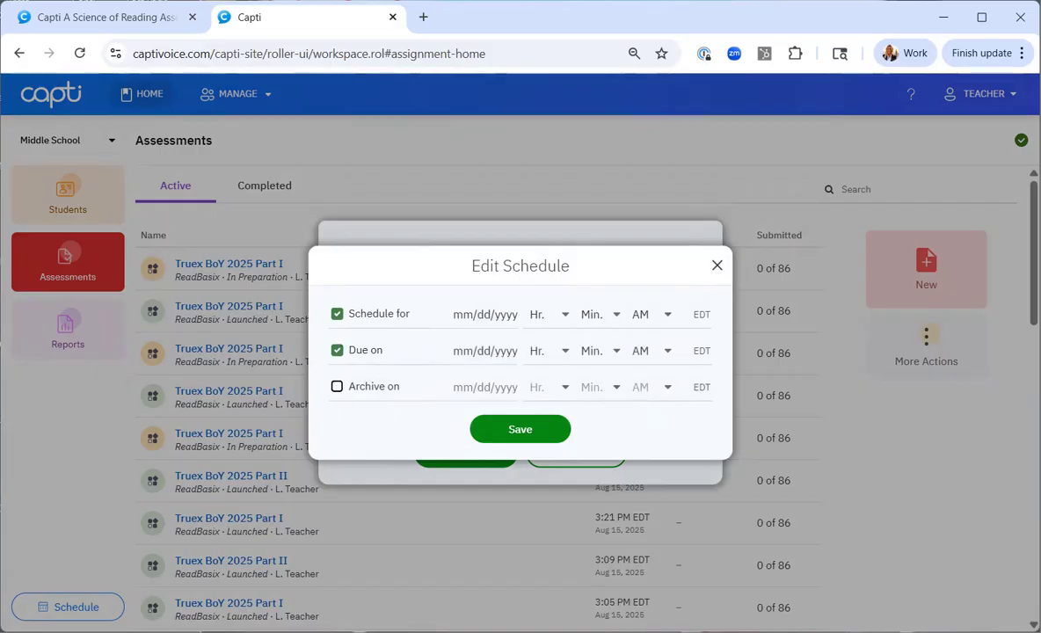
click(714, 264)
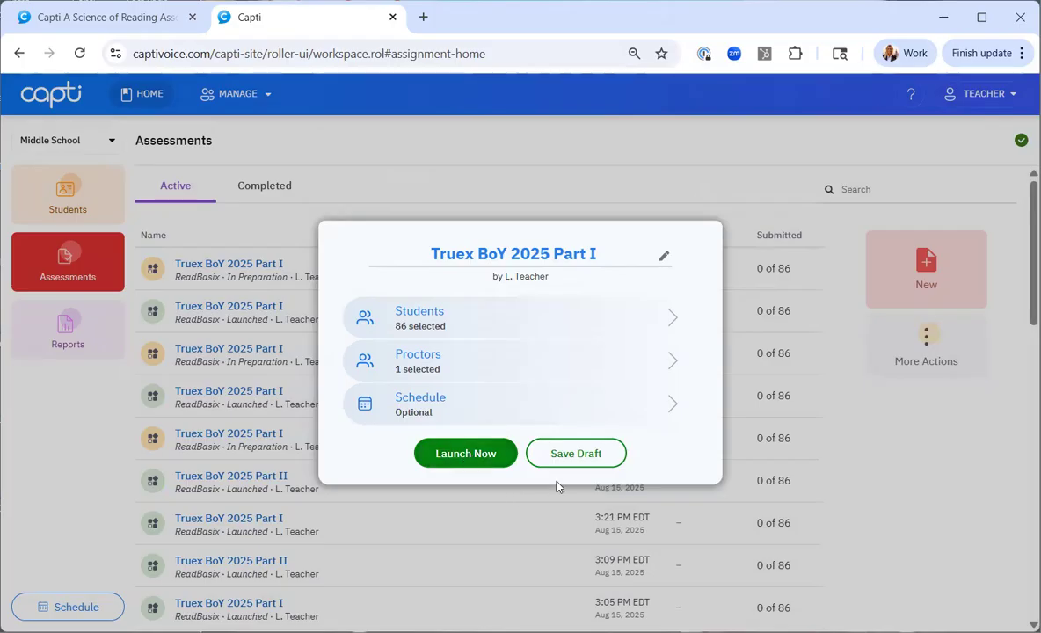
Launch the assessment immediately for the selected students and return to the list of assessments.
click(462, 454)
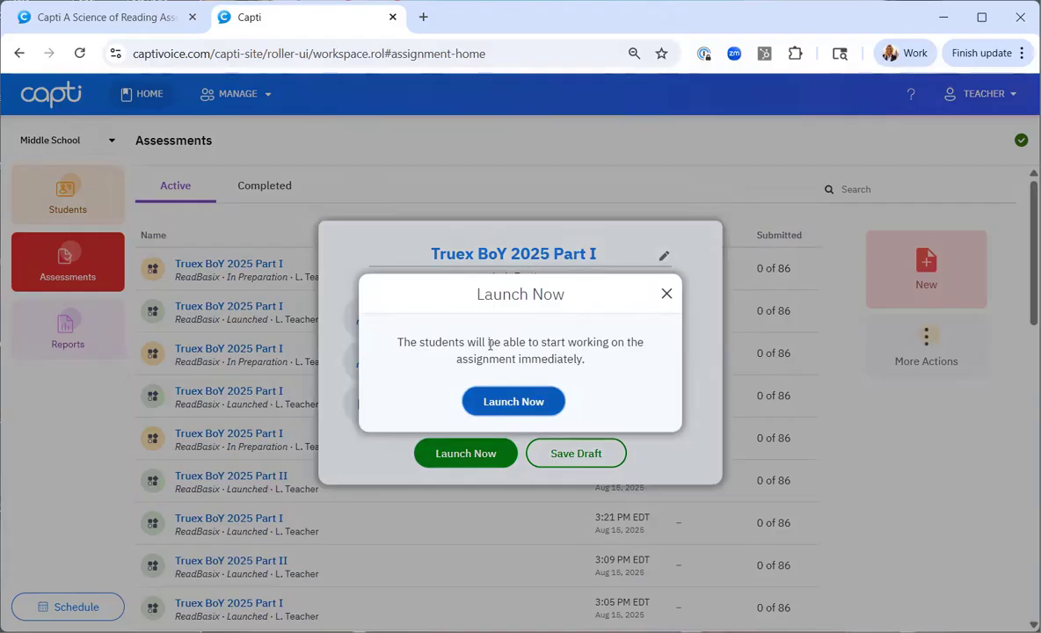
click(518, 403)
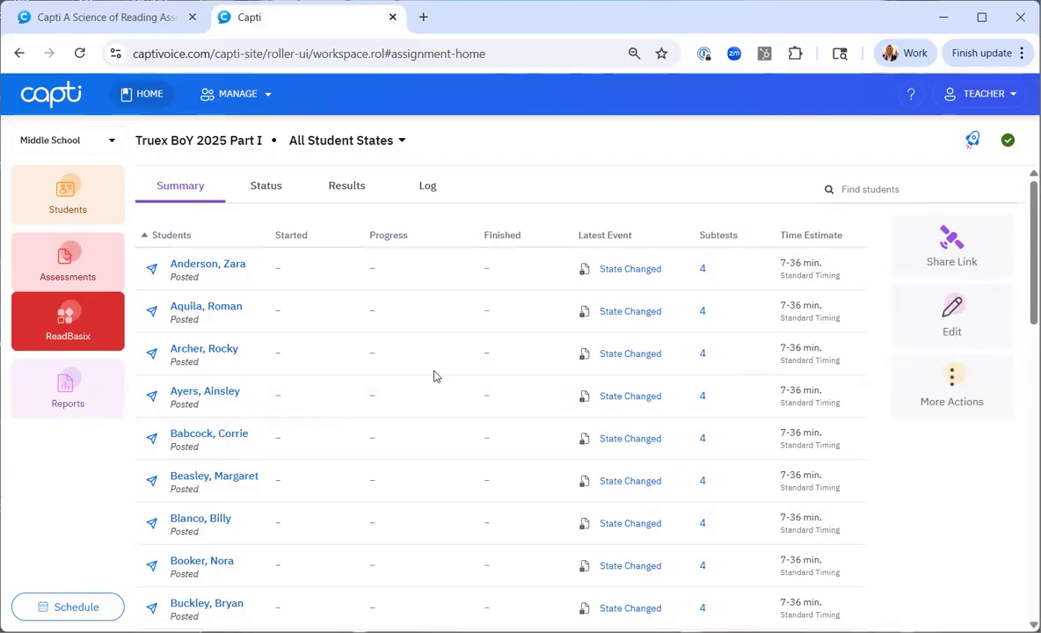
click(67, 265)
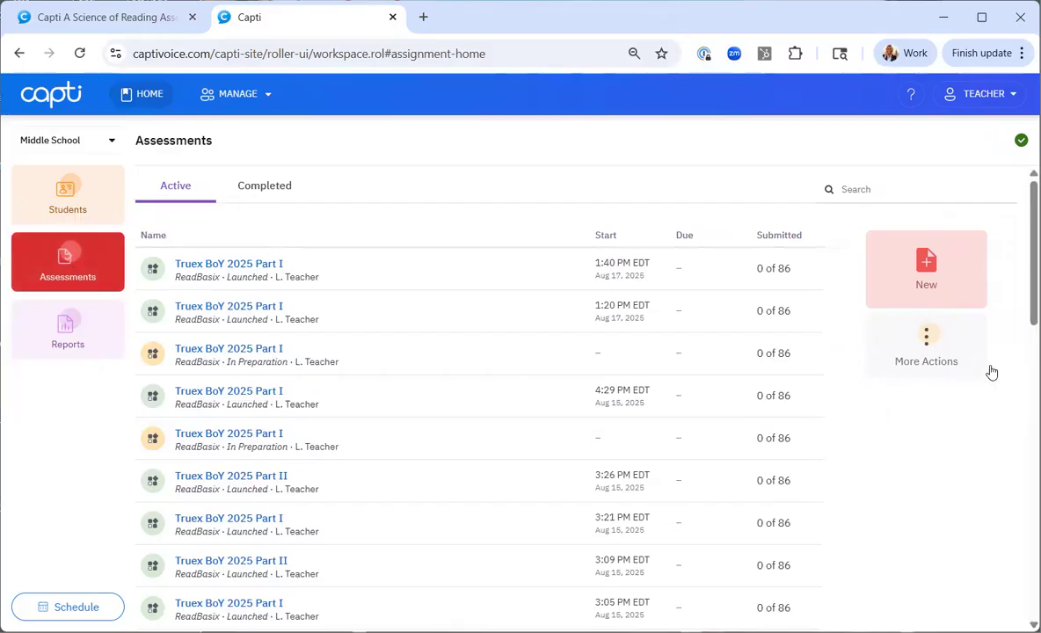
Start a new ReadBasix assessment, naming it with the teacher's surname plus BoY 2025 Part II for proctors and G7 Fall Part II for students.
click(927, 264)
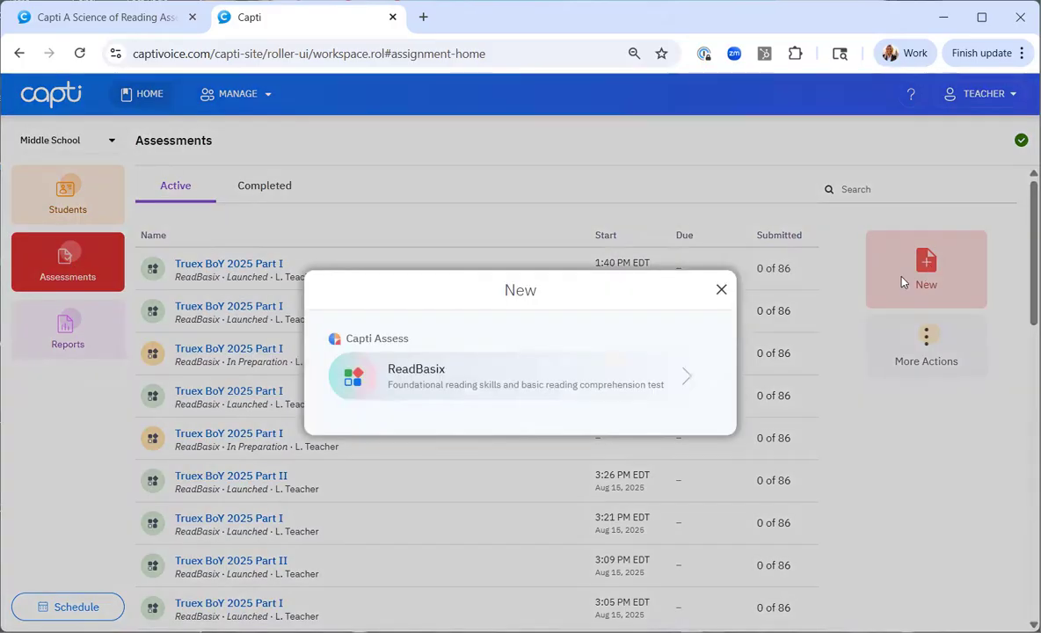
click(457, 378)
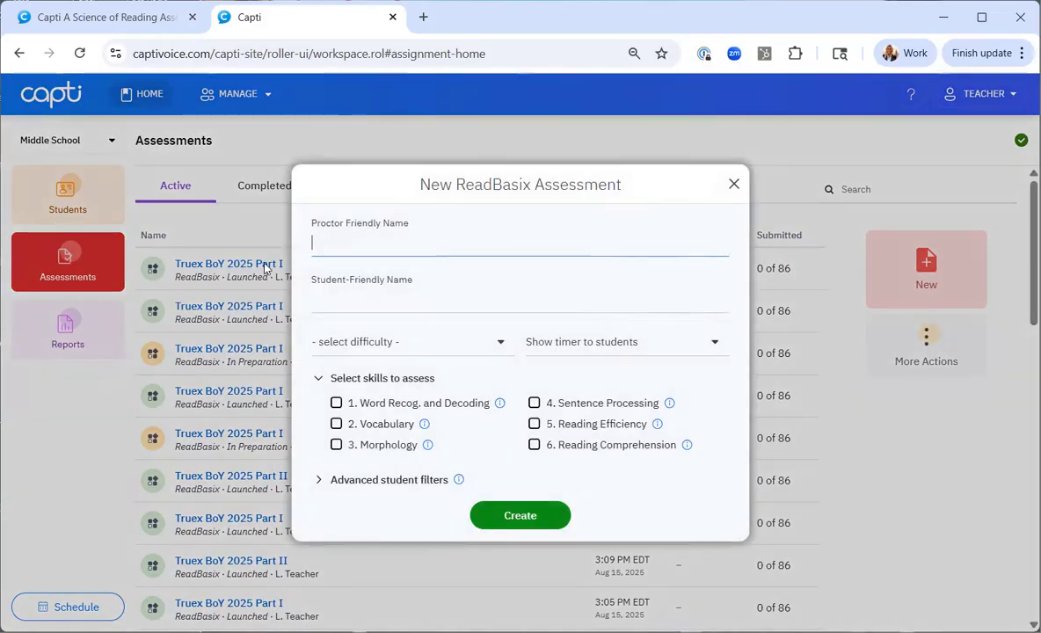
text(Truex BoY )
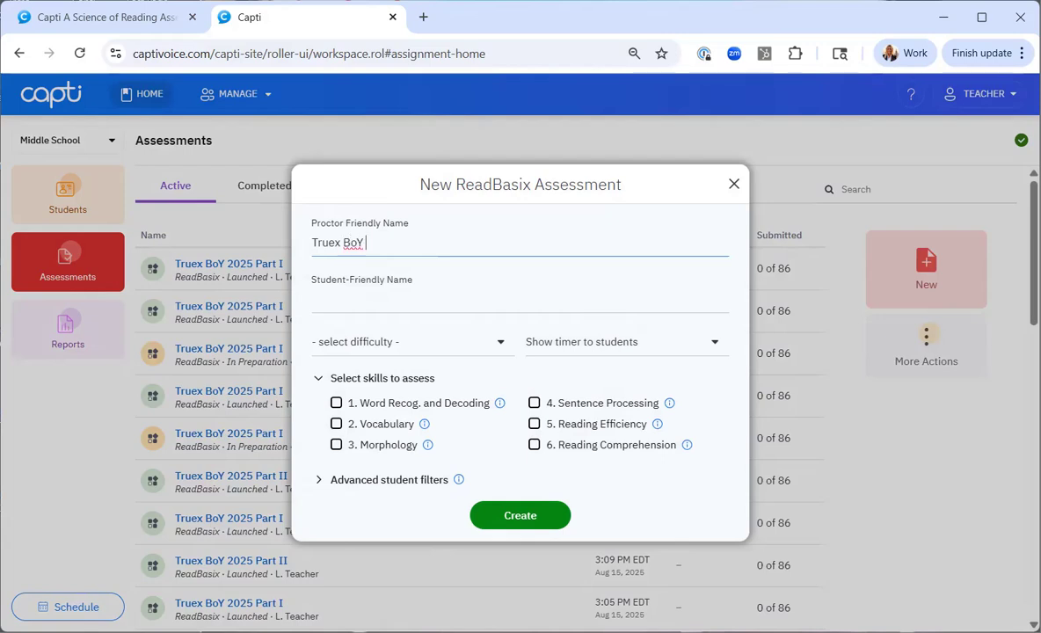
text(2025 Part II)
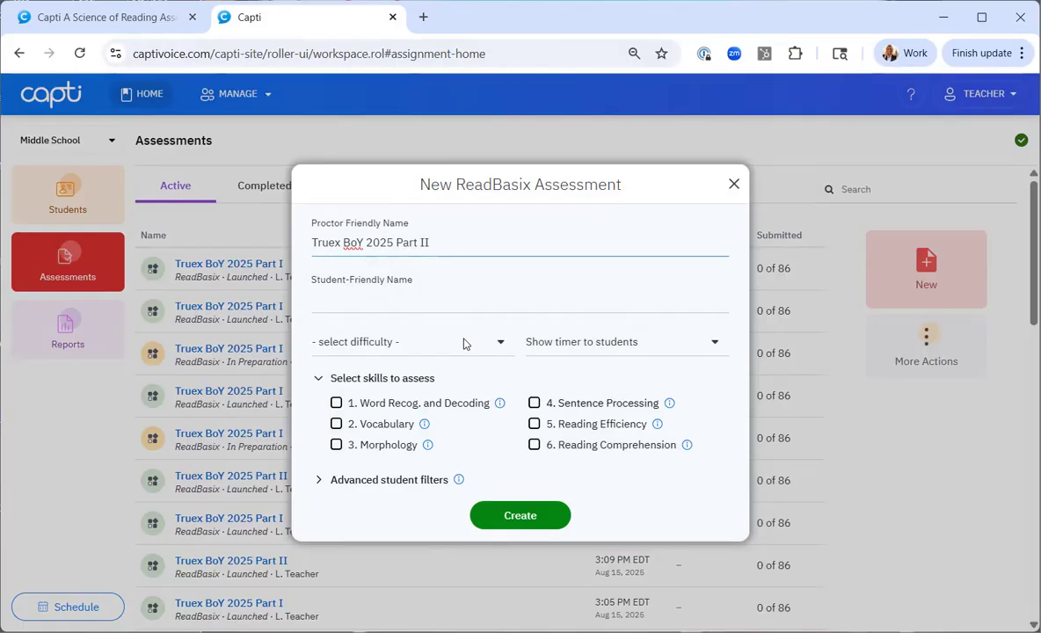
click(368, 299)
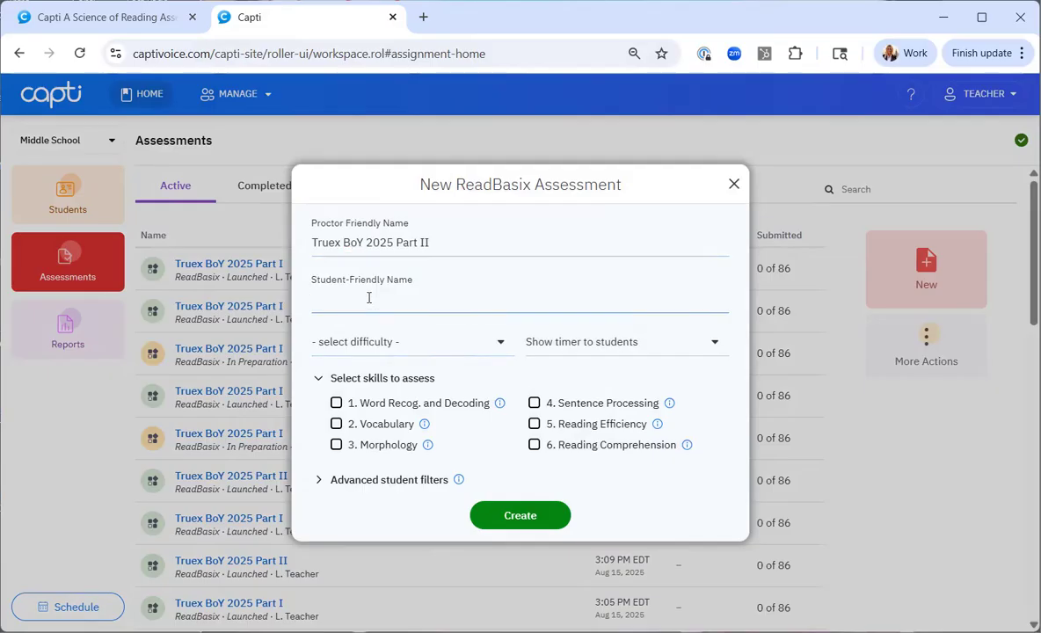
text(Ms Truex G7 Fall Part)
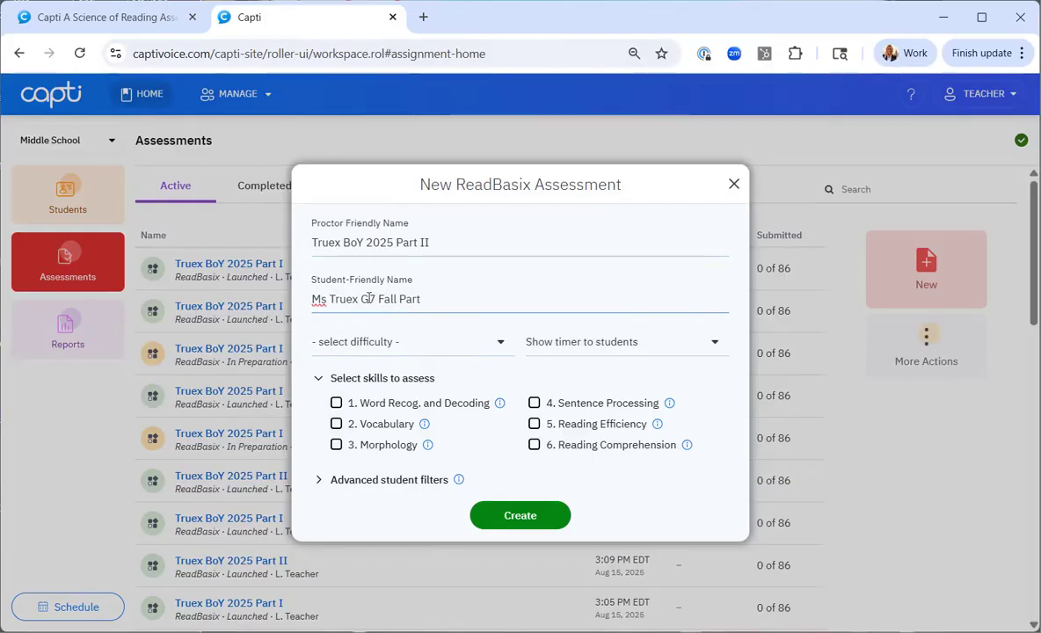
text( II)
Set the difficulty to Level B, select Reading Efficiency and Reading Comprehension, review the advanced student filters and create the assessment.
click(395, 338)
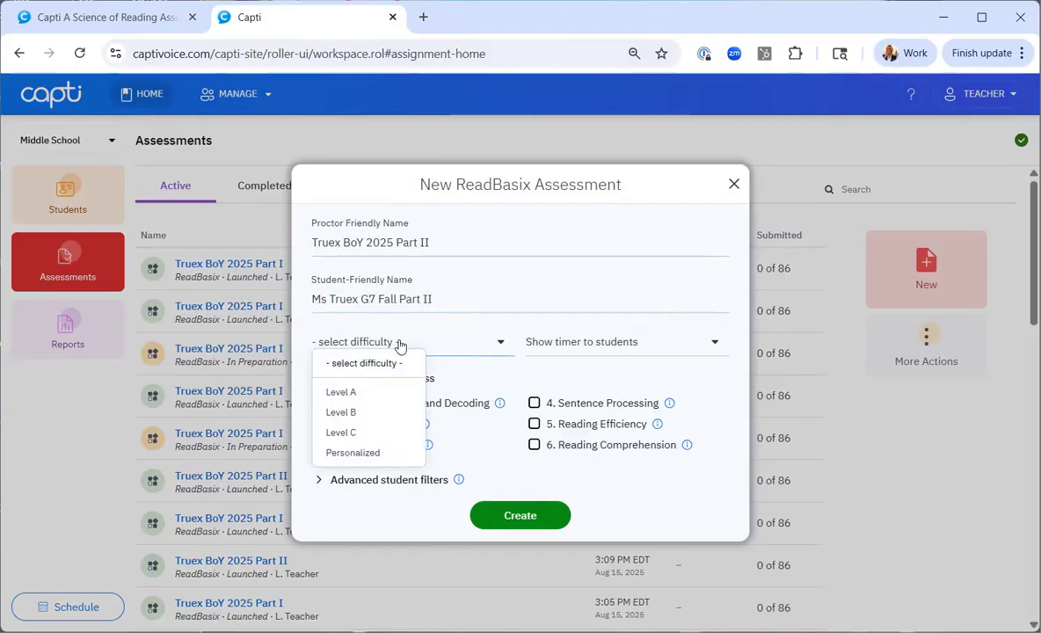
click(369, 412)
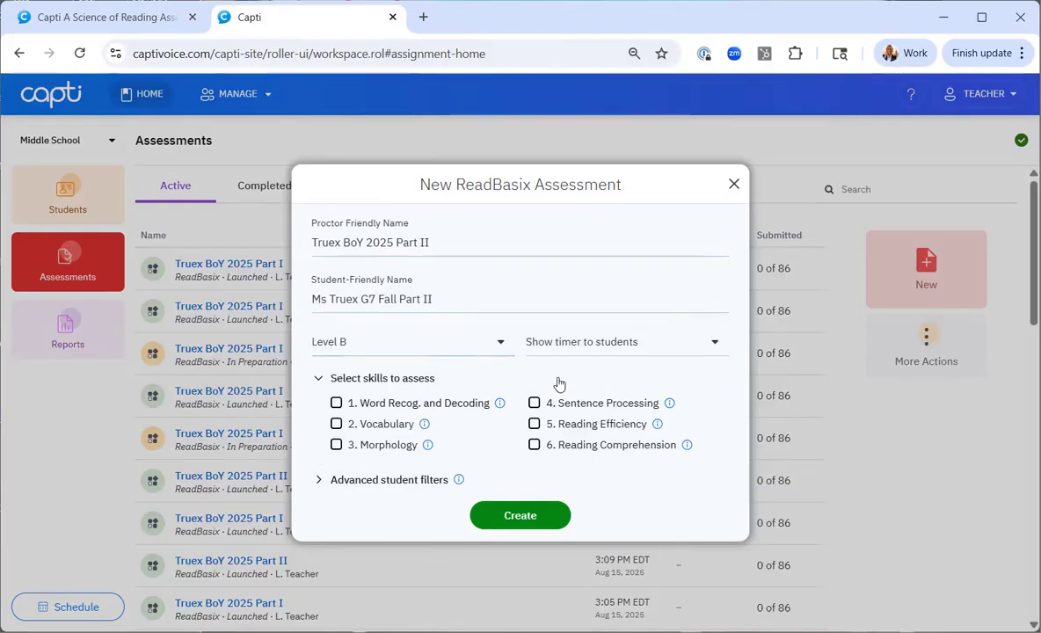
click(536, 425)
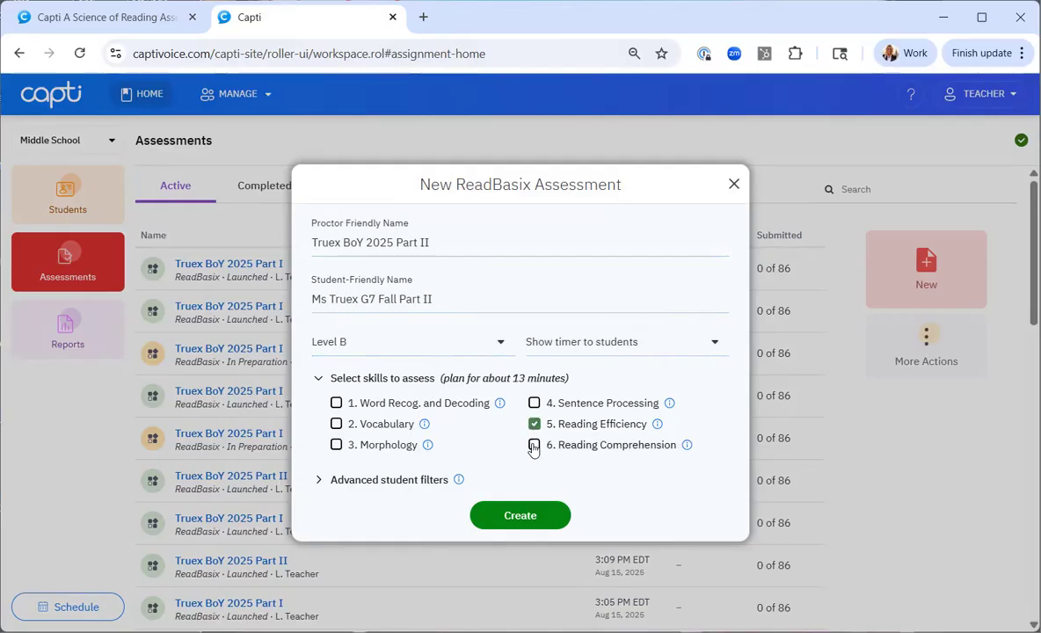
click(534, 445)
click(381, 480)
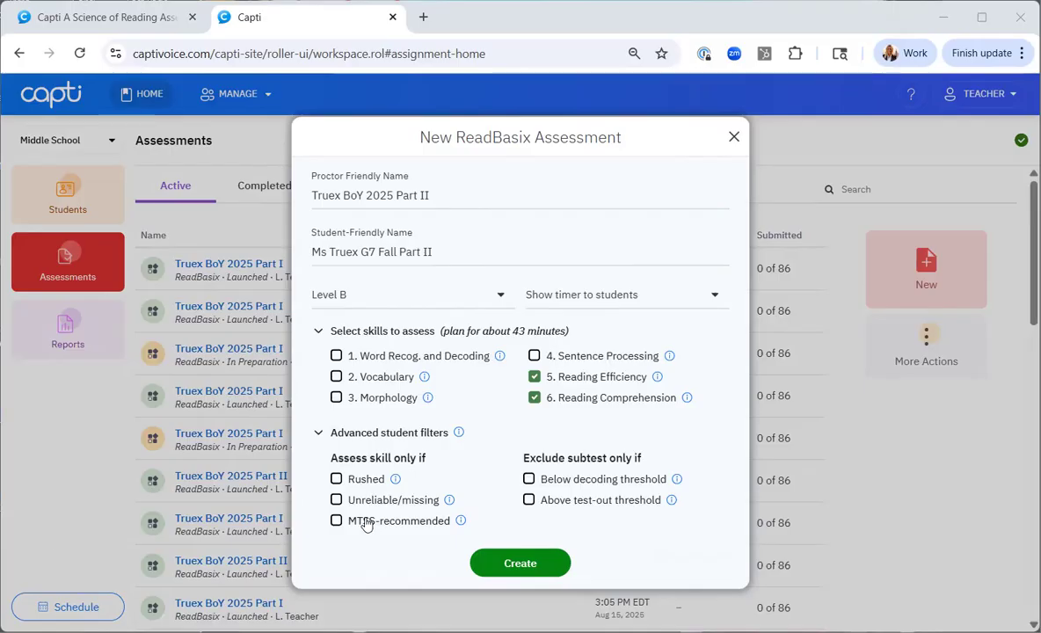
click(517, 564)
Add all listed students to the new Part II assessment and launch it immediately.
click(432, 317)
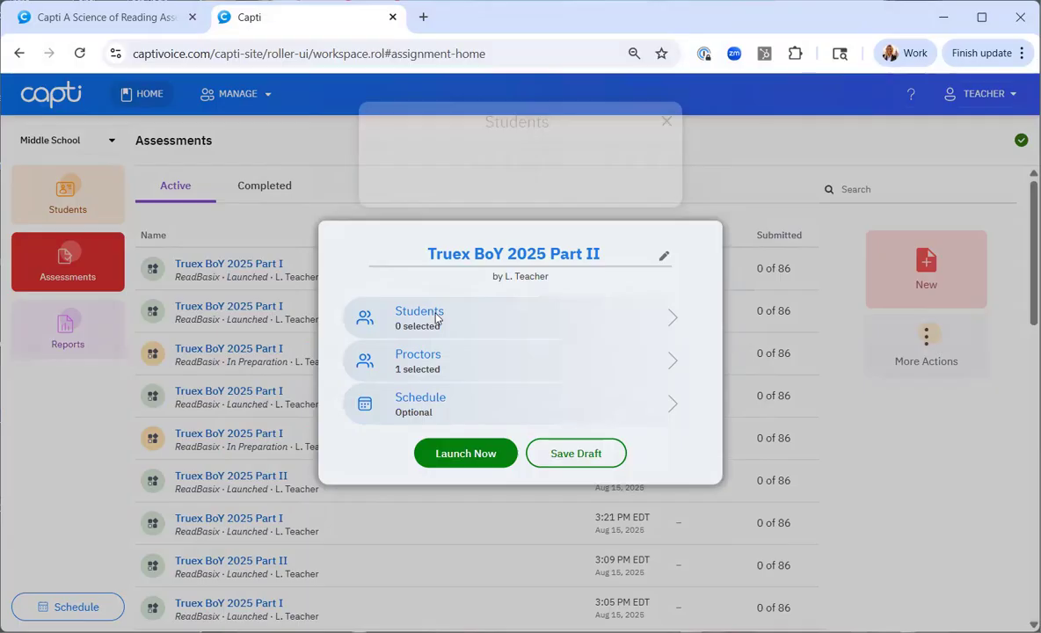
click(664, 197)
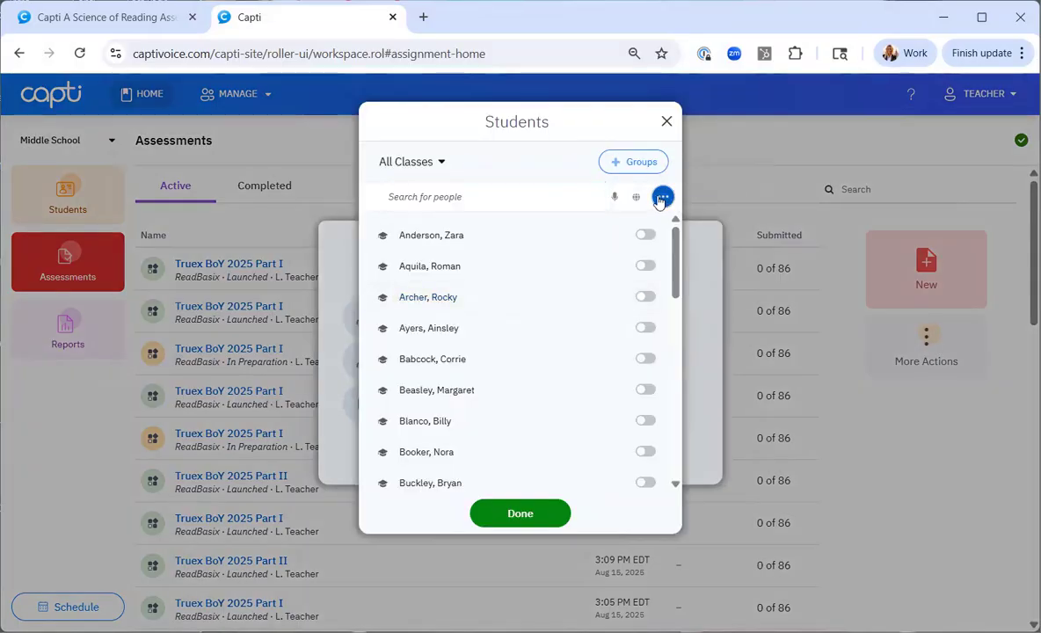
click(686, 213)
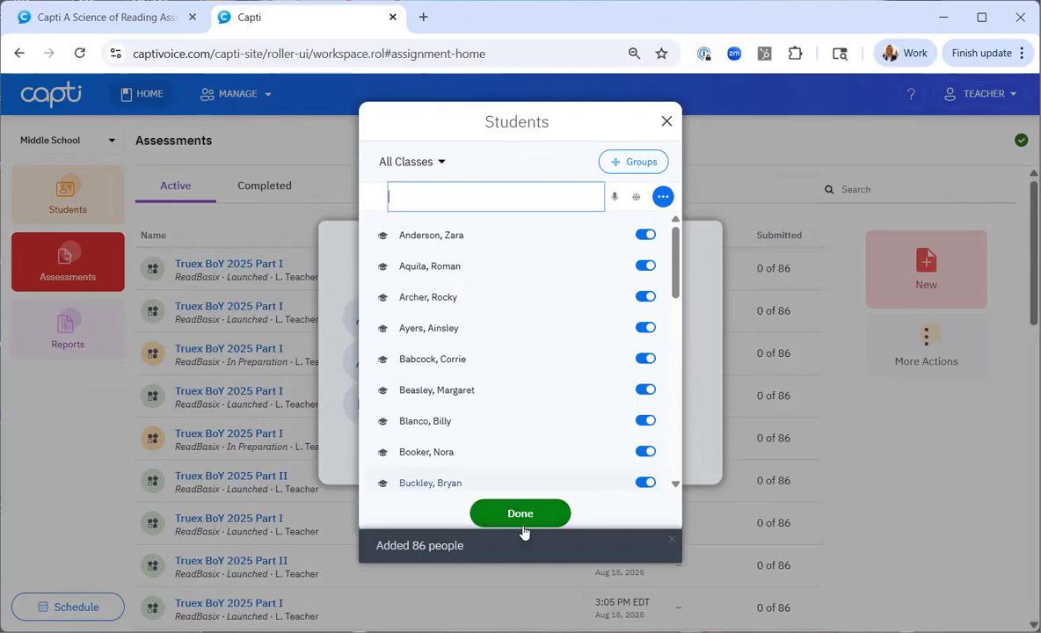
click(511, 512)
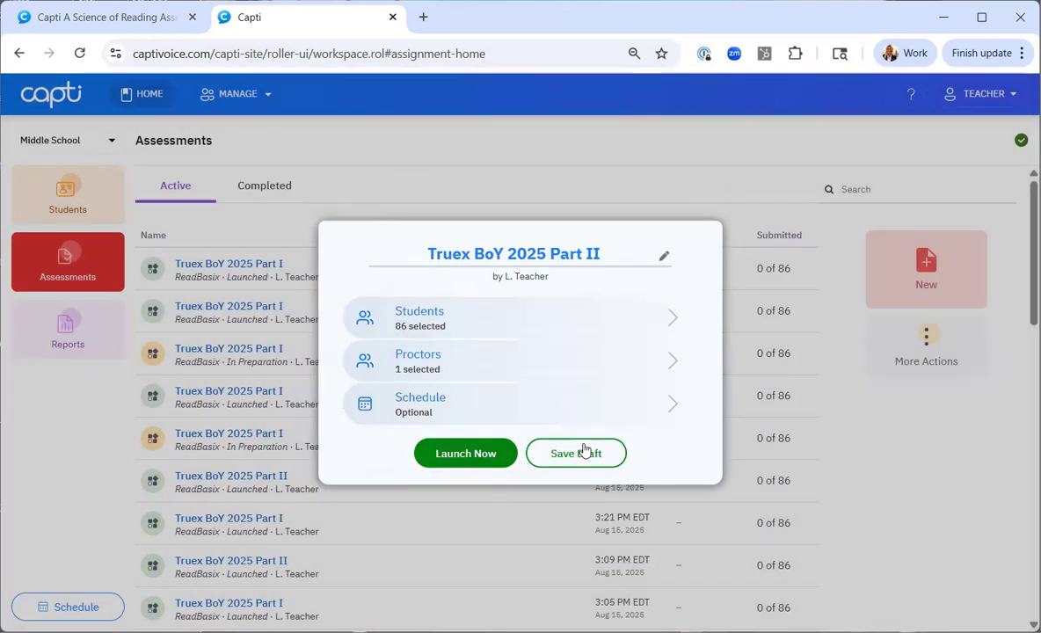
click(470, 453)
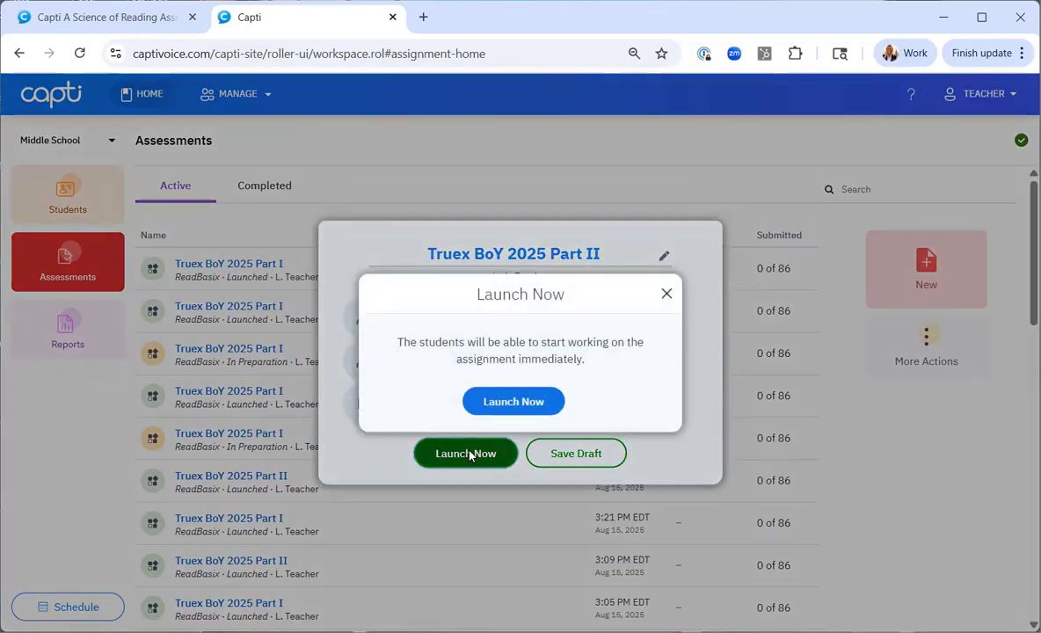
click(513, 401)
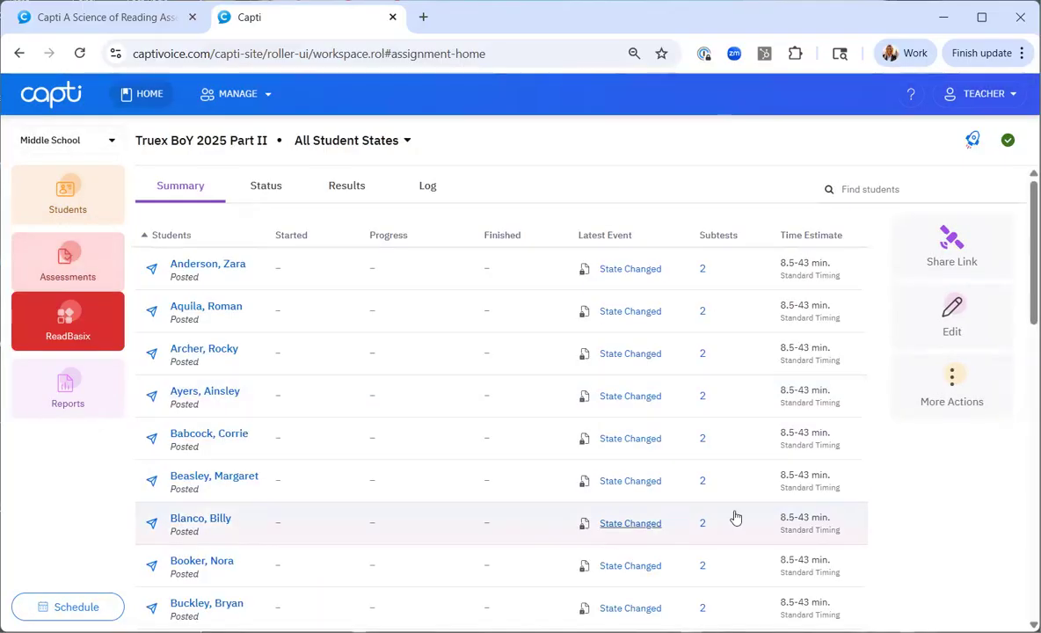
Log out of the teacher account and open the login page.
click(974, 94)
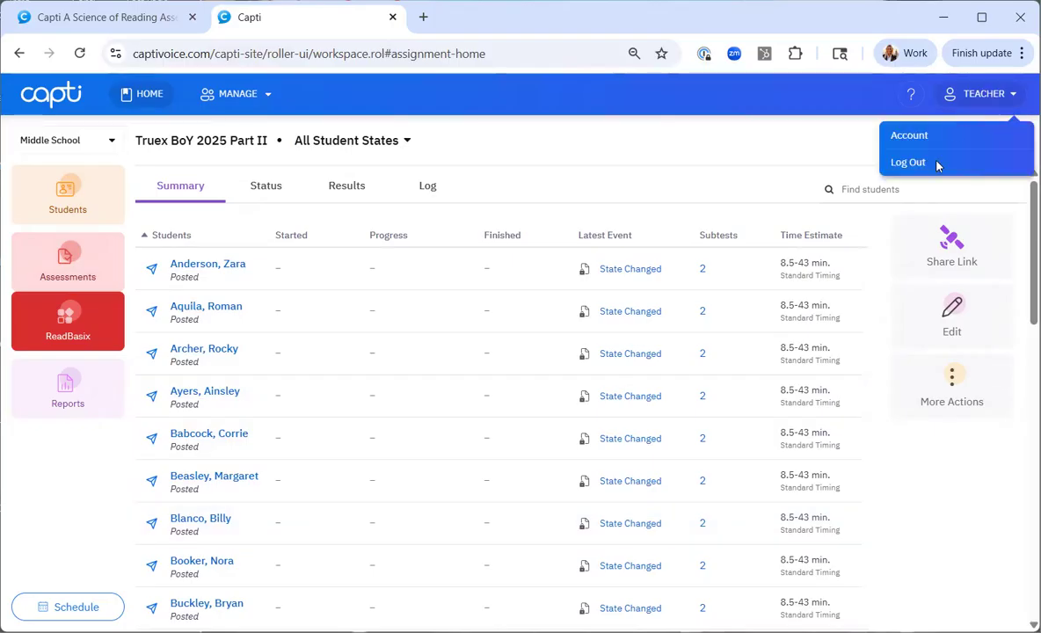
click(937, 164)
click(567, 419)
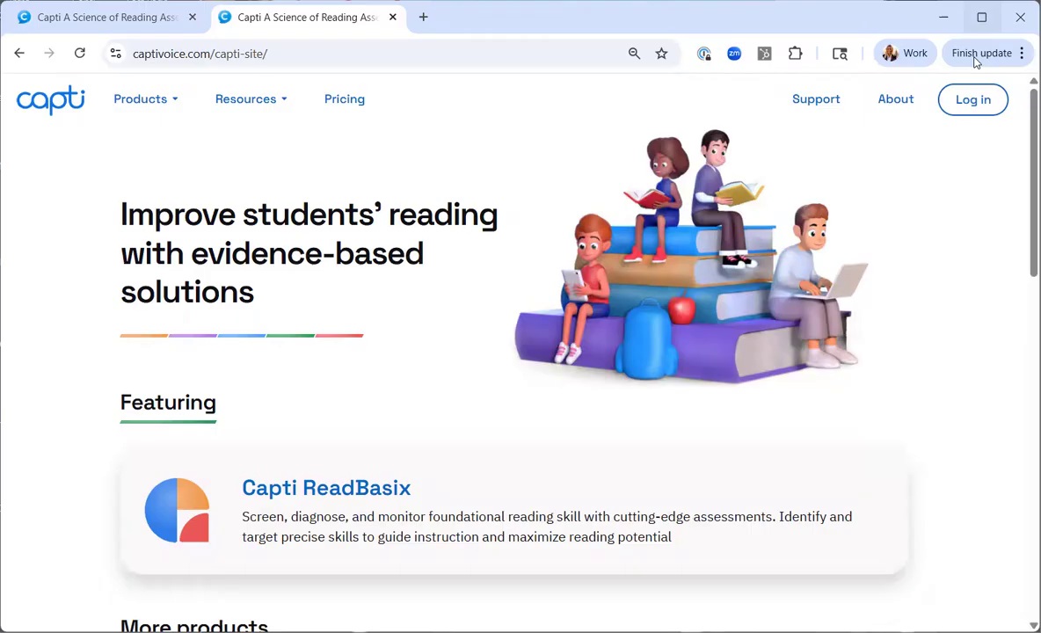
click(971, 102)
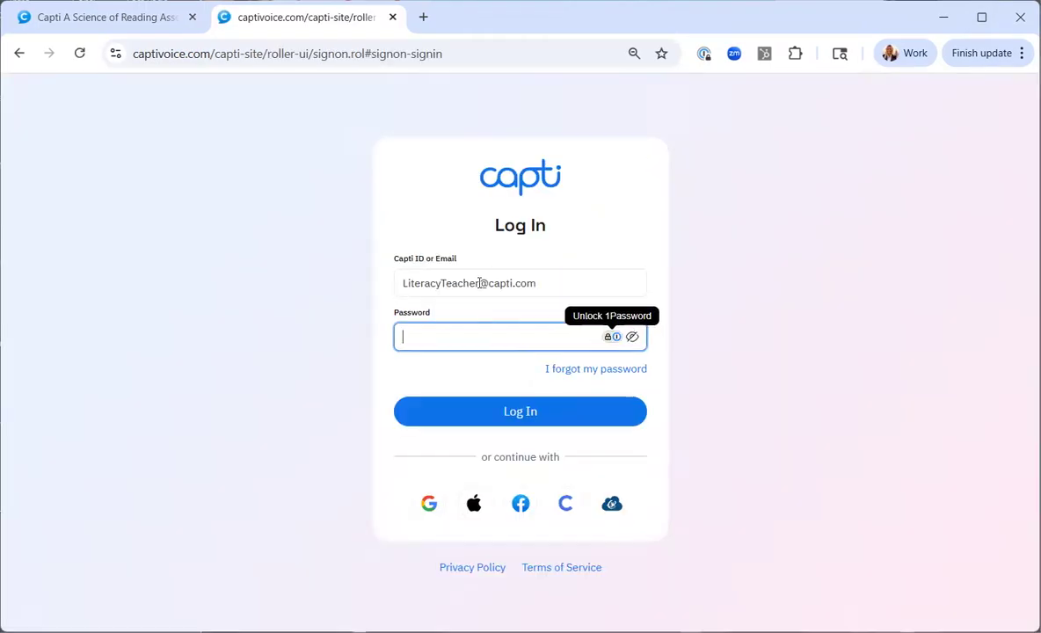
Log in with the demo student's e-mail and account password, and dismiss the offer to save the login.
click(481, 275)
key(BackSpace)
key(BackSpace)
key(BackSpace)
key(BackSpace)
key(BackSpace)
key(BackSpace)
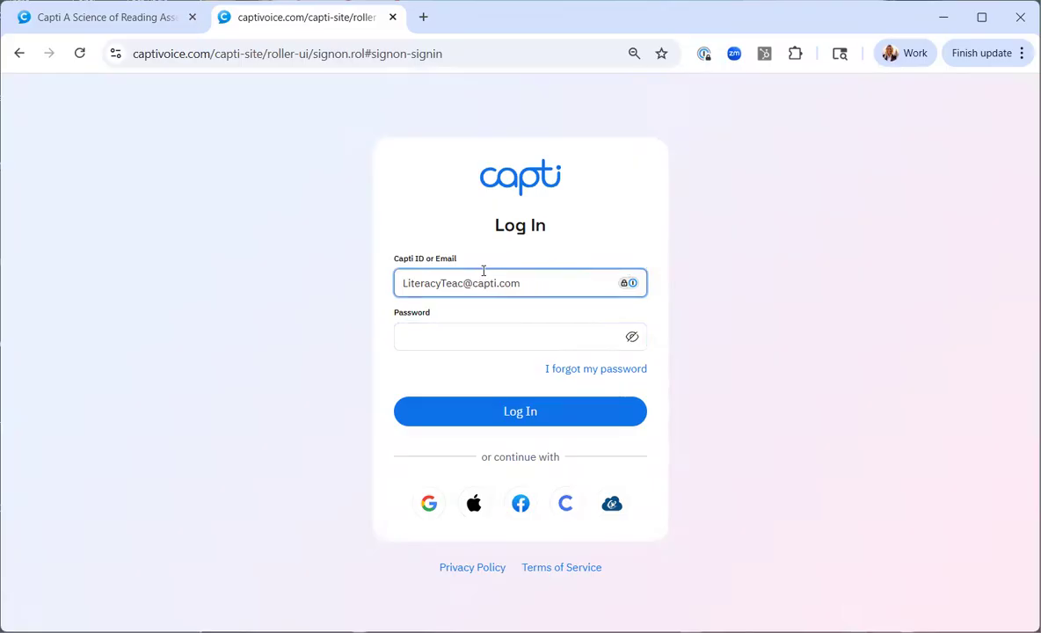
text(Student)
click(455, 337)
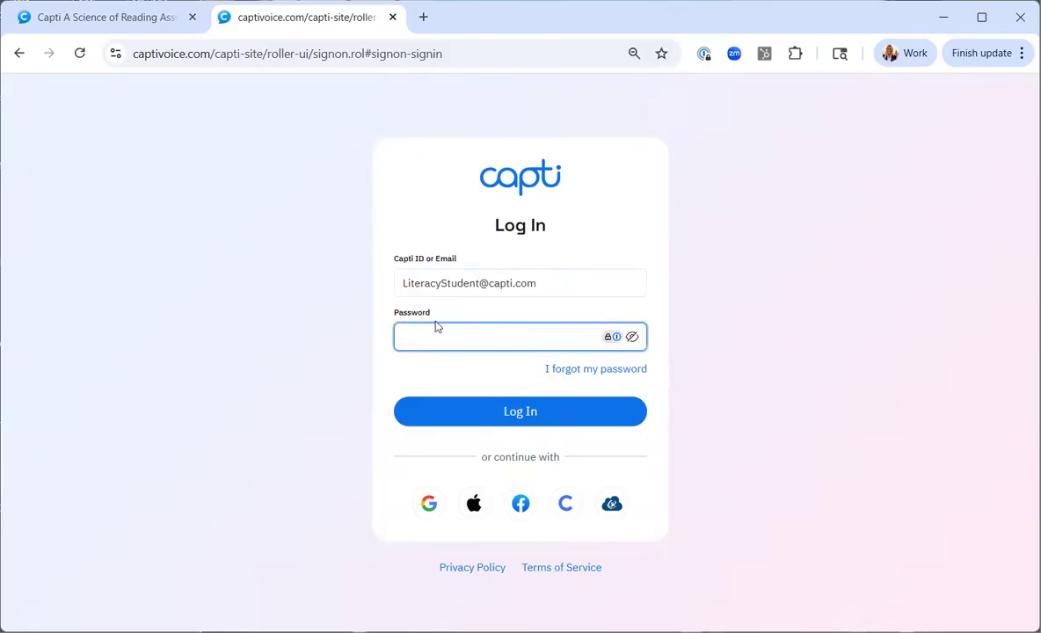
text(••••••)
key(Return)
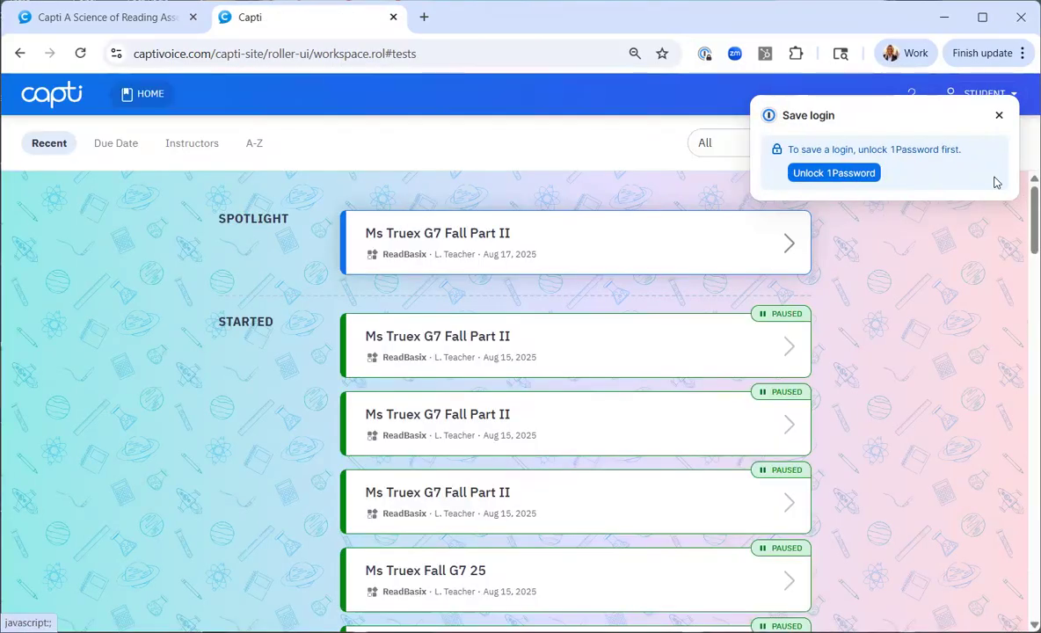
click(999, 116)
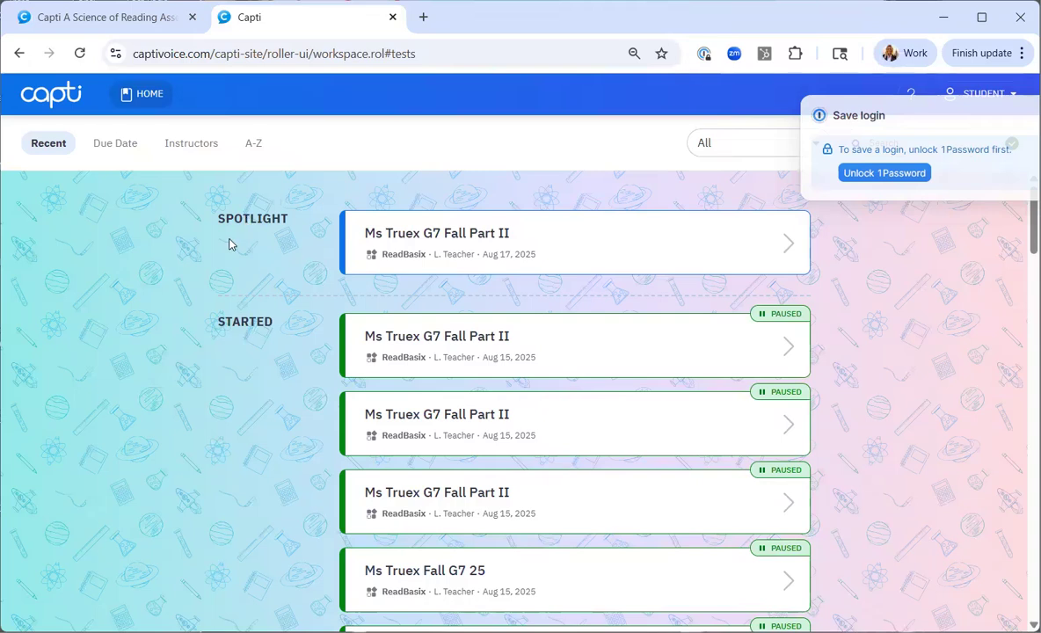
Start the spotlighted Part II assessment and go through the directions and example to the Reading Efficiency practice.
click(553, 245)
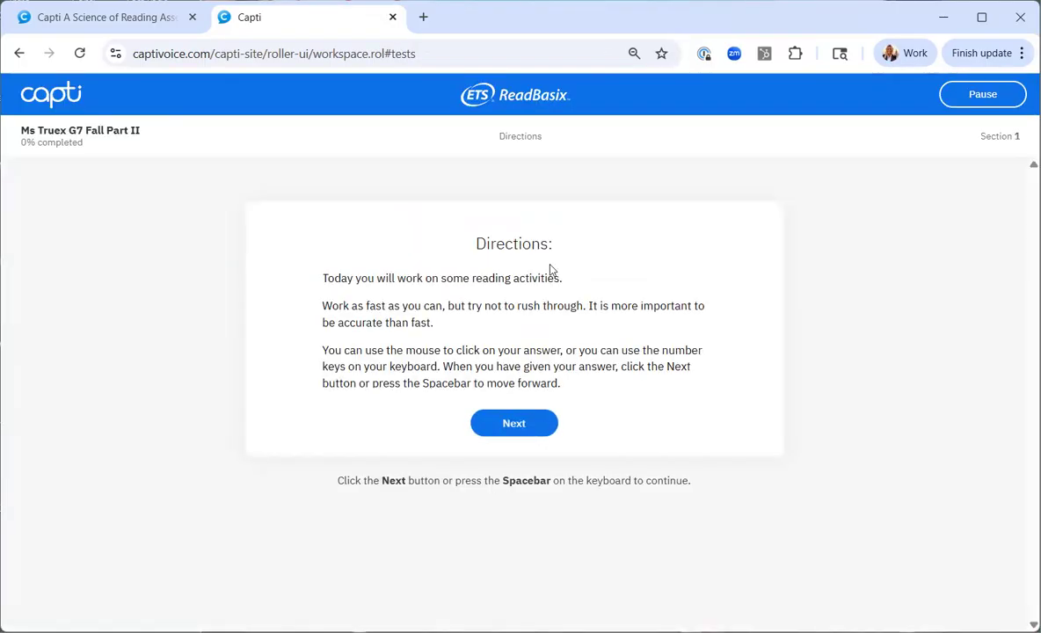
click(514, 423)
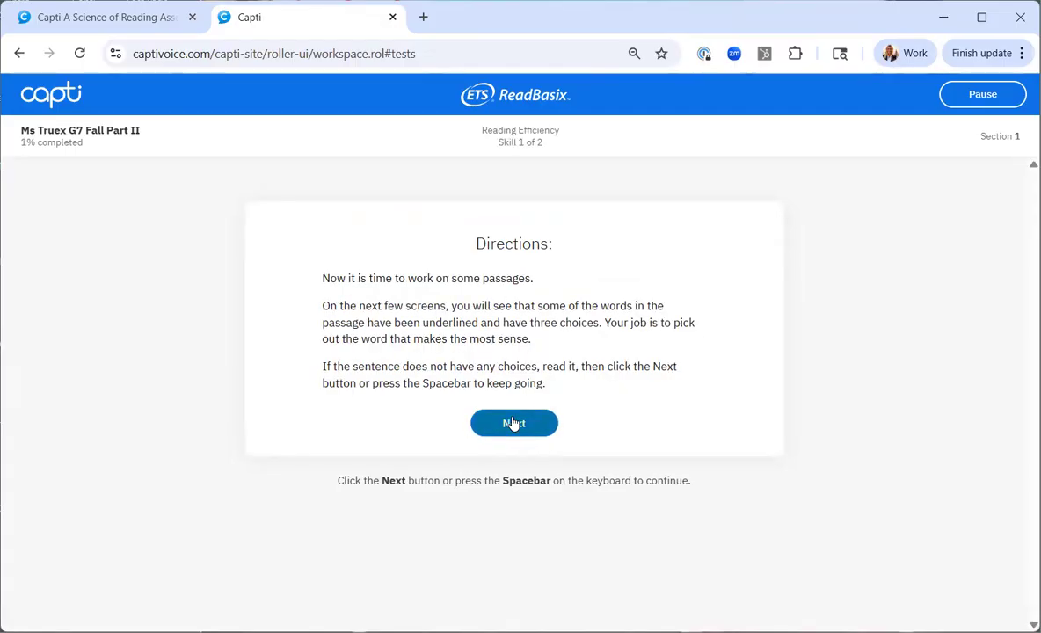
click(514, 423)
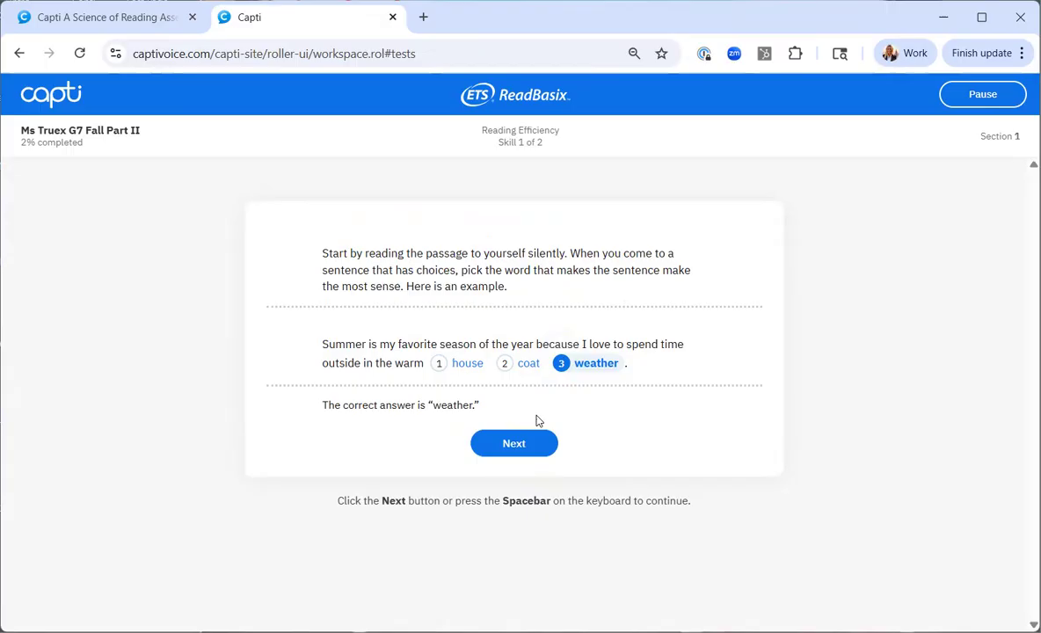
click(511, 441)
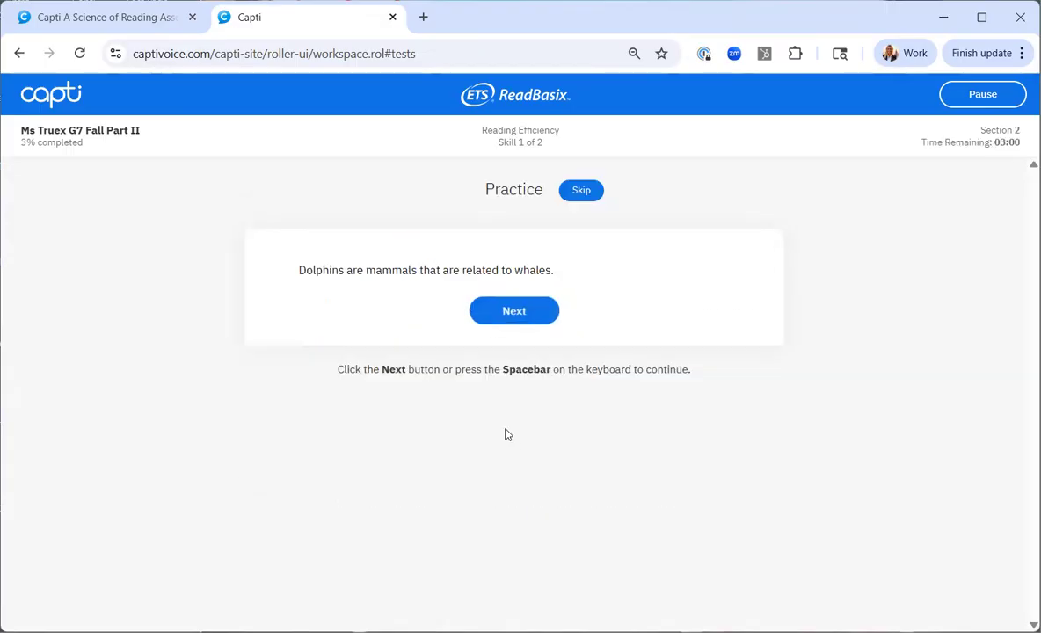
Complete the Reading Efficiency practice, answering "dolphins" for the first question and "shoes" for the second.
click(519, 315)
click(486, 290)
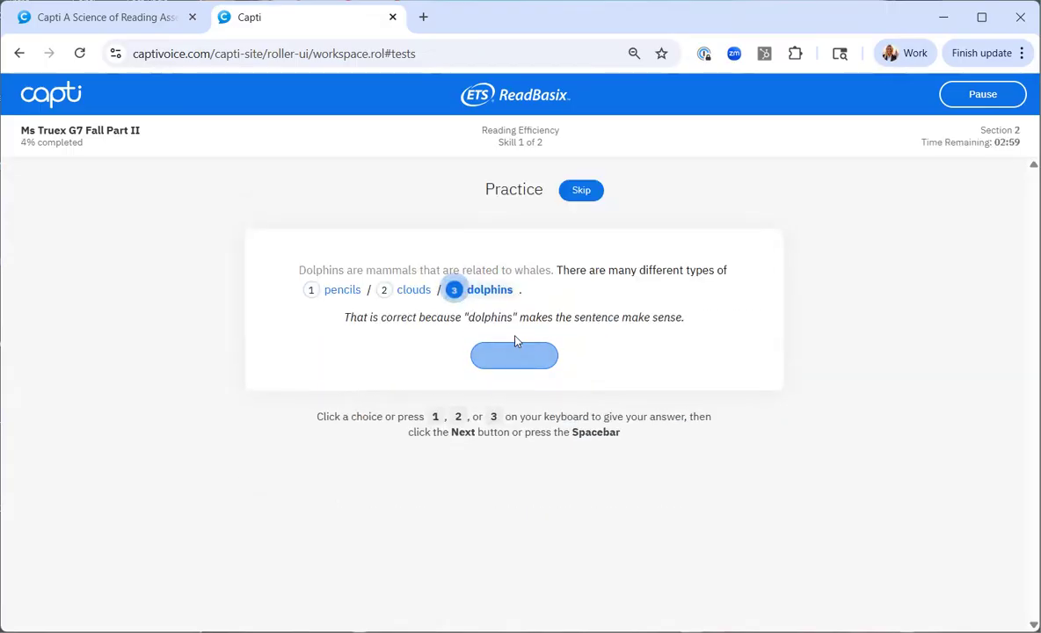
click(519, 356)
click(489, 308)
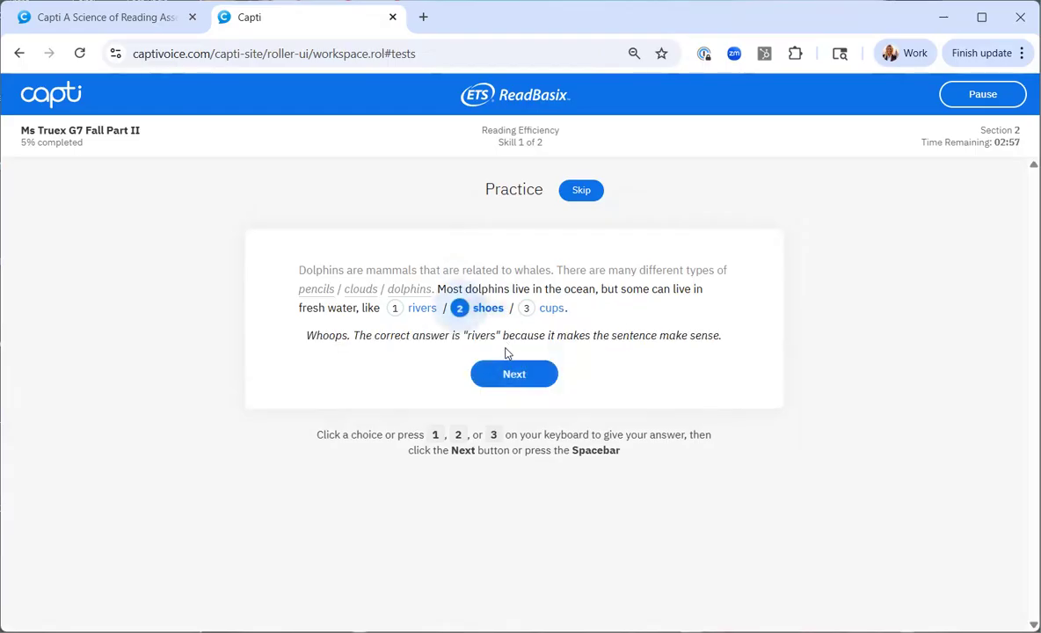
click(512, 373)
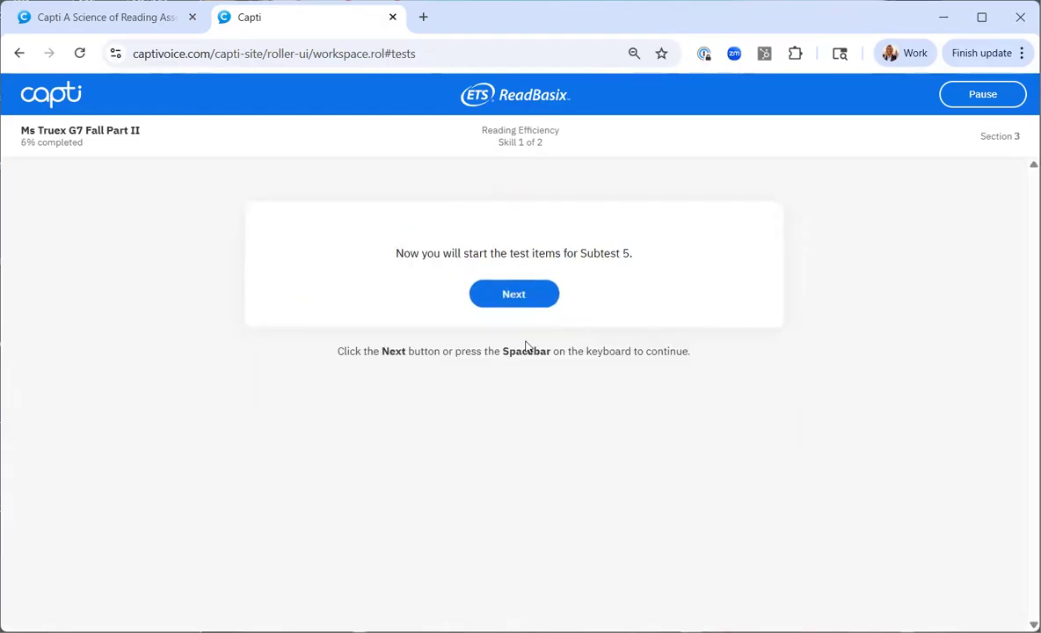
Begin the Subtest 5 test items, advance to the first question about deserts and pause the assessment.
click(520, 295)
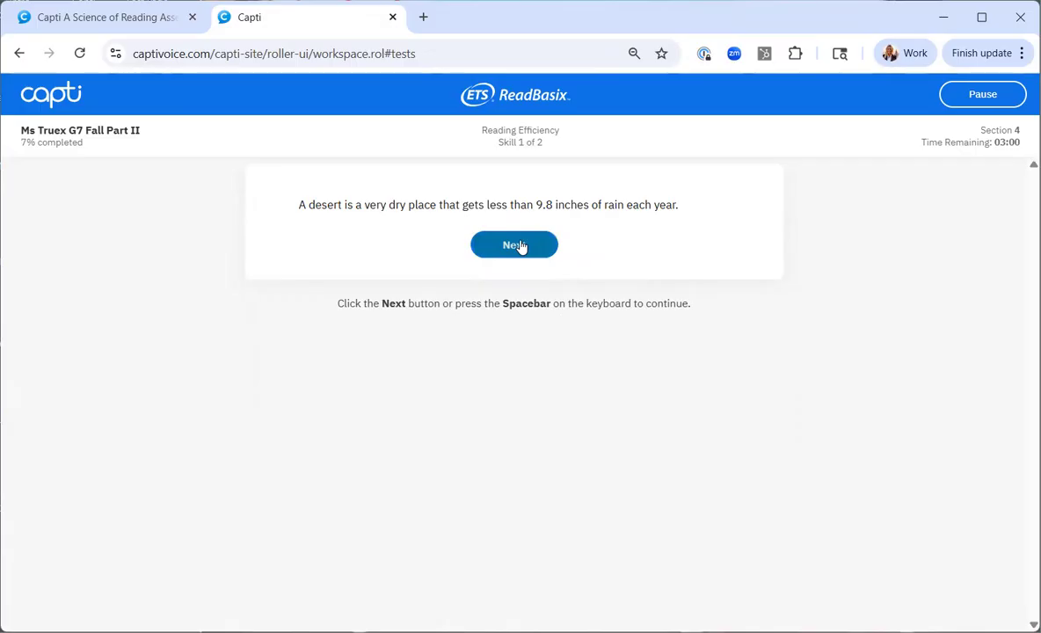
click(520, 246)
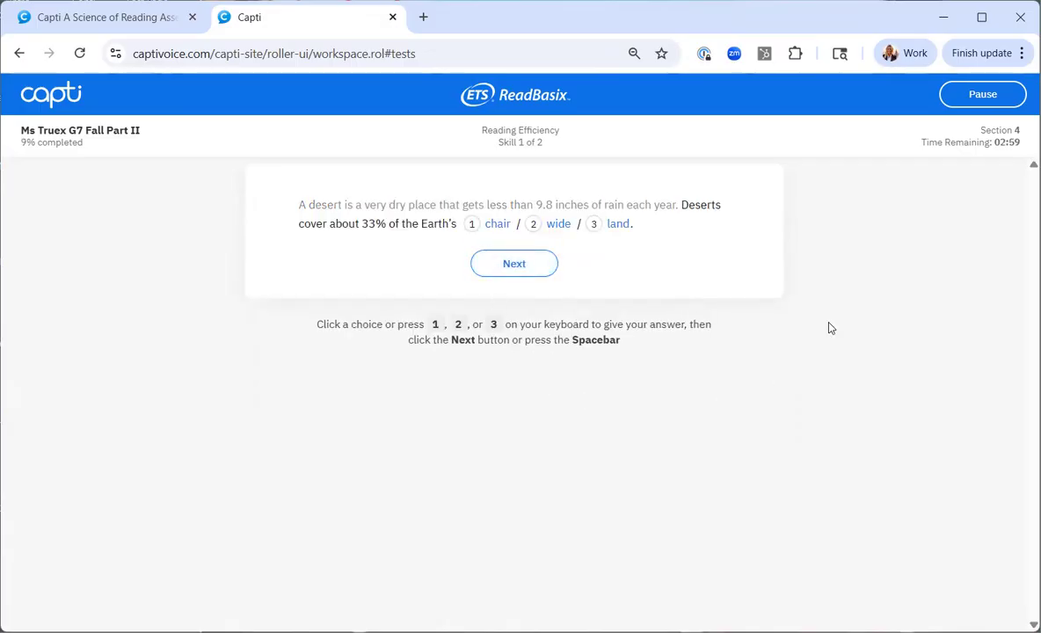
click(986, 97)
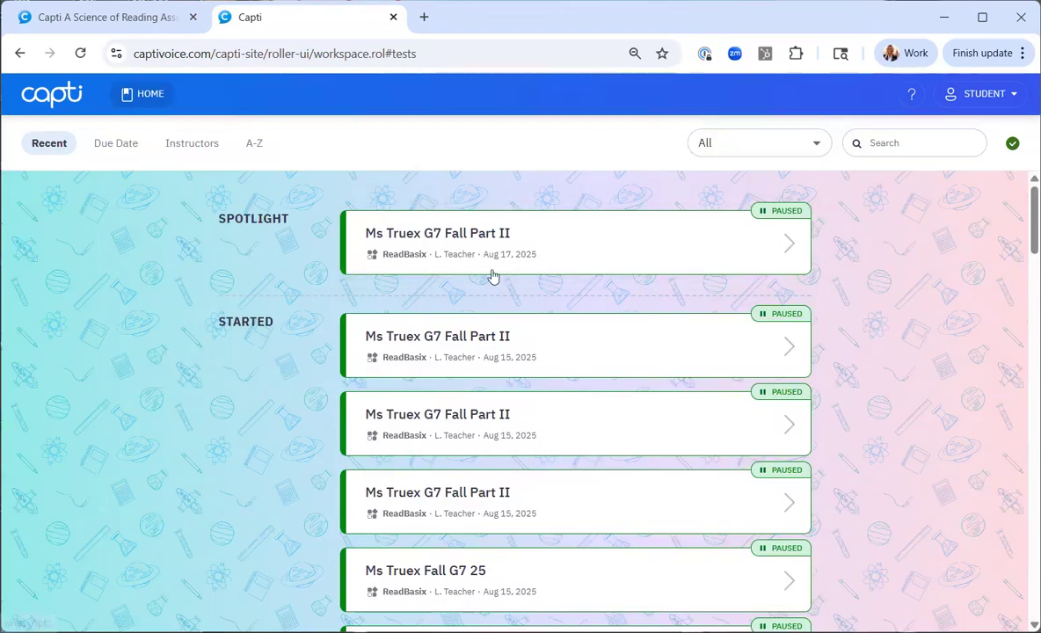
Open the paused assessment's page to view its resume option, then switch to the browser tab with the Capti home page.
click(454, 252)
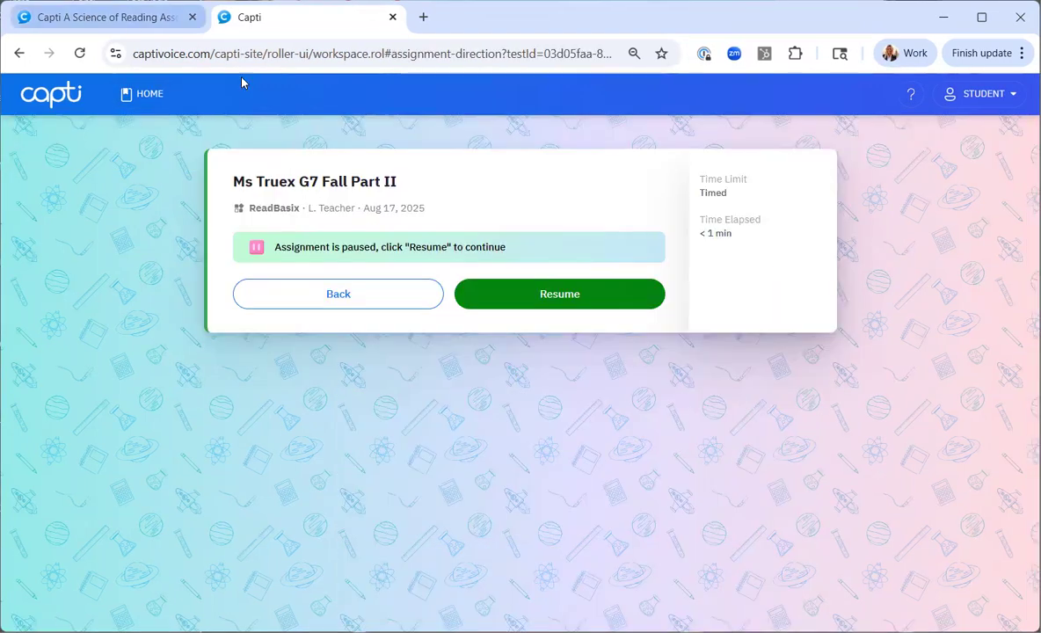
click(151, 18)
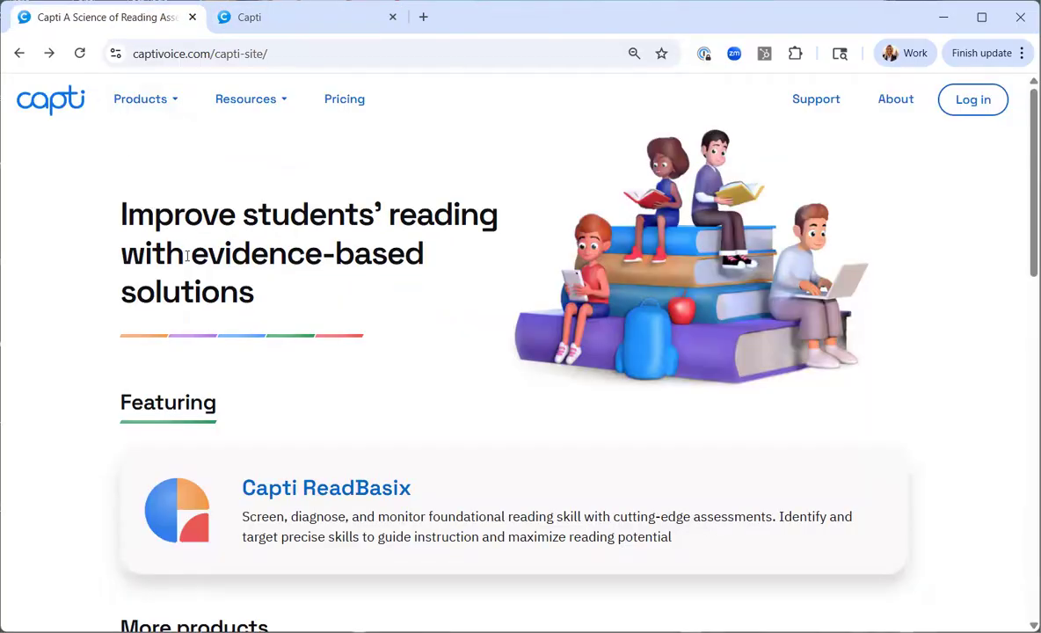